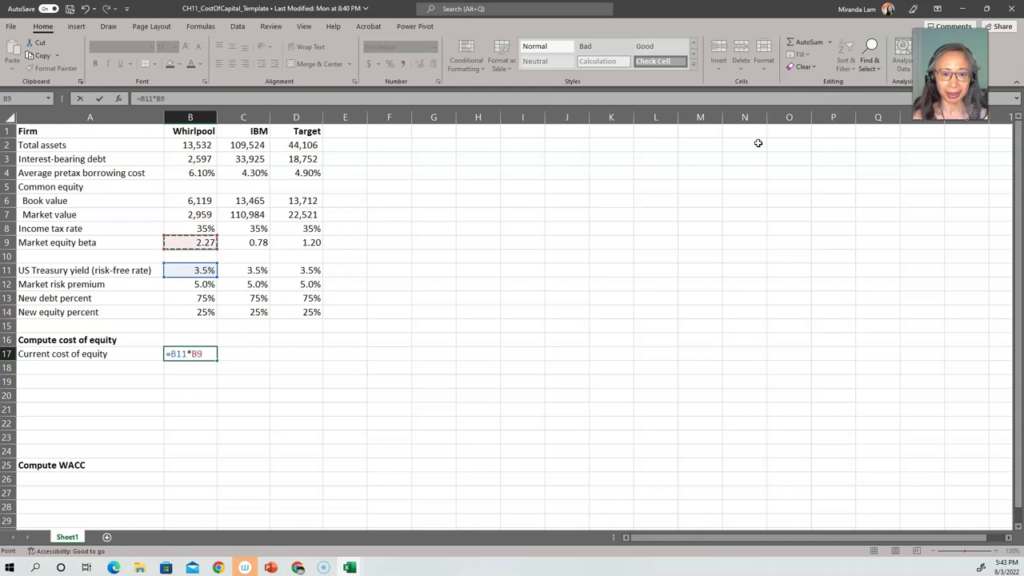
Step: Complete Whirlpool's current cost of equity formula in B17 as =B11*B9*B12
type("*")
key("Up")
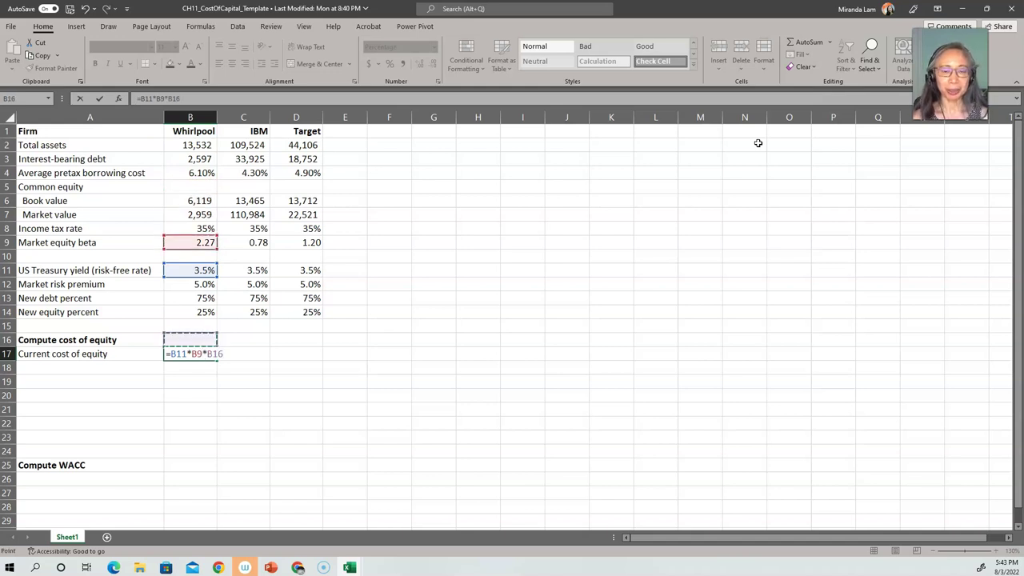
key("Up")
key("Up")
key("Up")
key("Up")
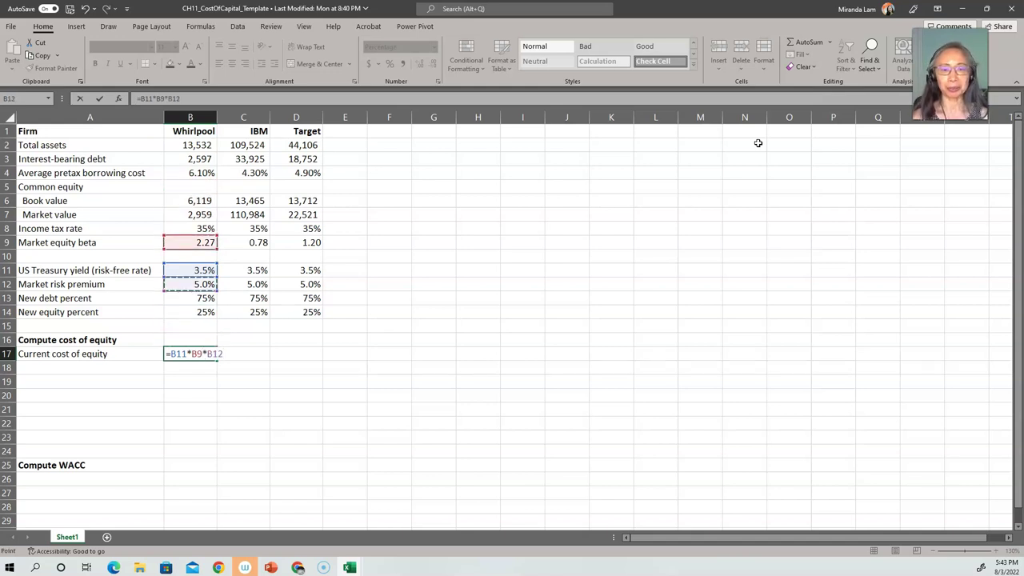
key("Return")
key("Up")
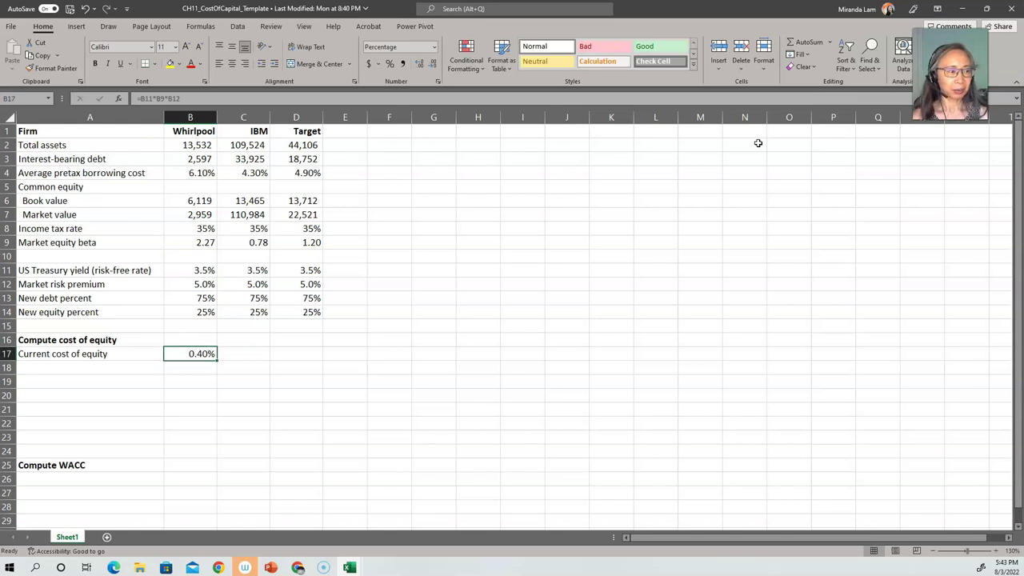
Step: Correct the formula in B17 to =B11+B9*B12 by replacing the first multiplication sign with a plus
key("F2")
key("Home")
key("Right")
key("Right")
key("Right")
key("Right")
key("shift+Left")
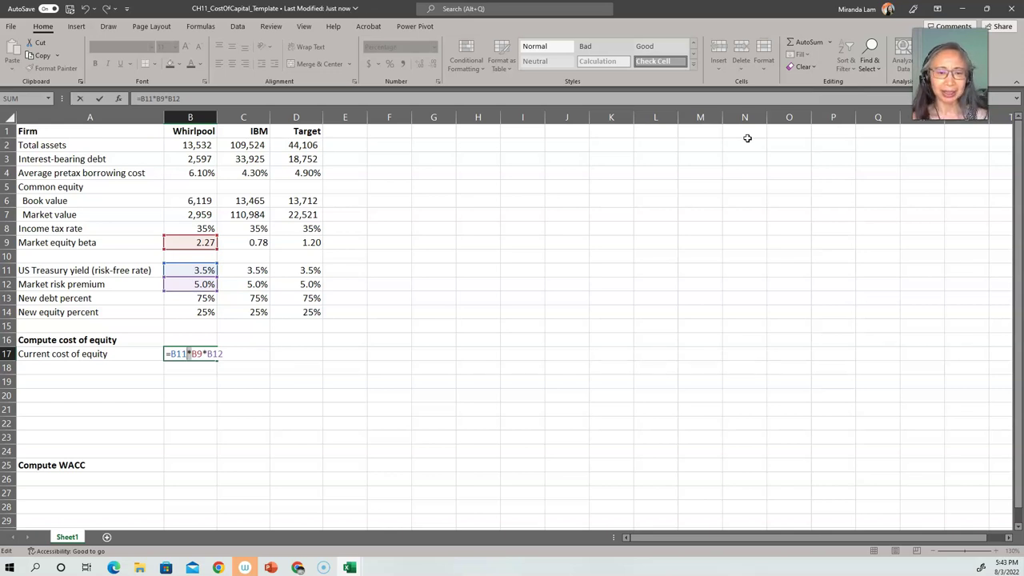
type("+")
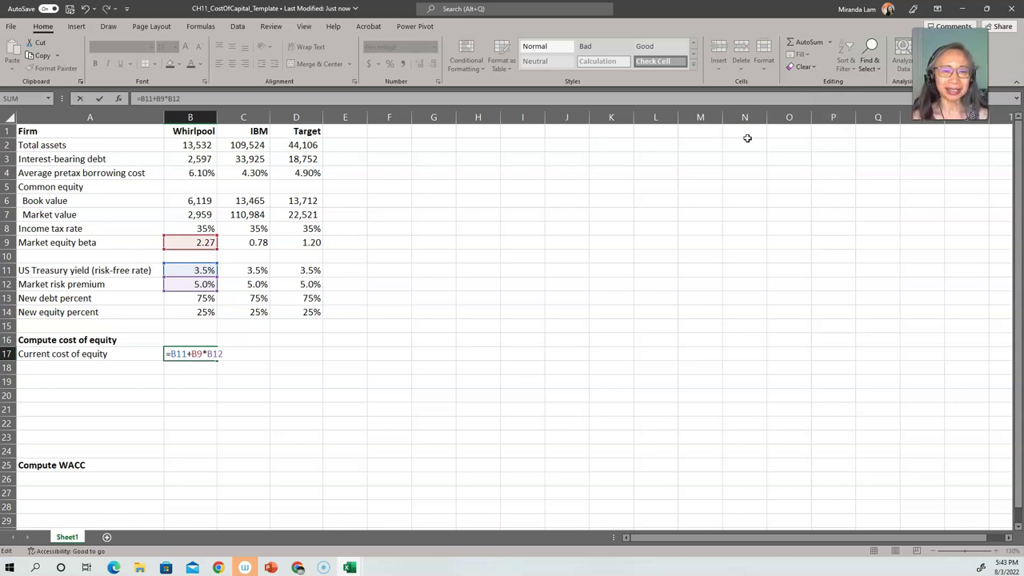
key("ctrl+Return")
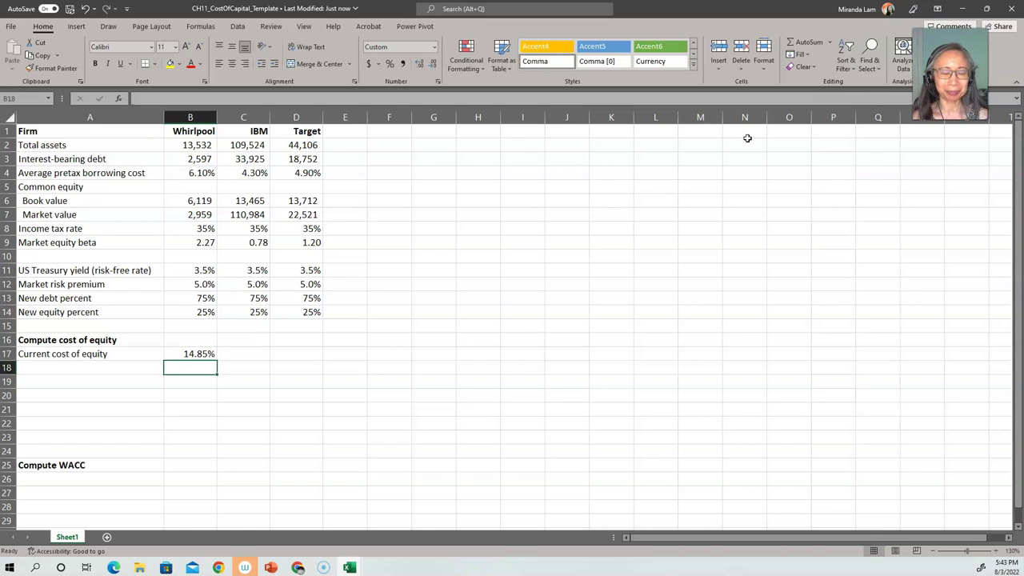
Step: Copy Whirlpool's current cost of equity formula from B17 across to IBM and Target in C17:D17
key("ctrl+c")
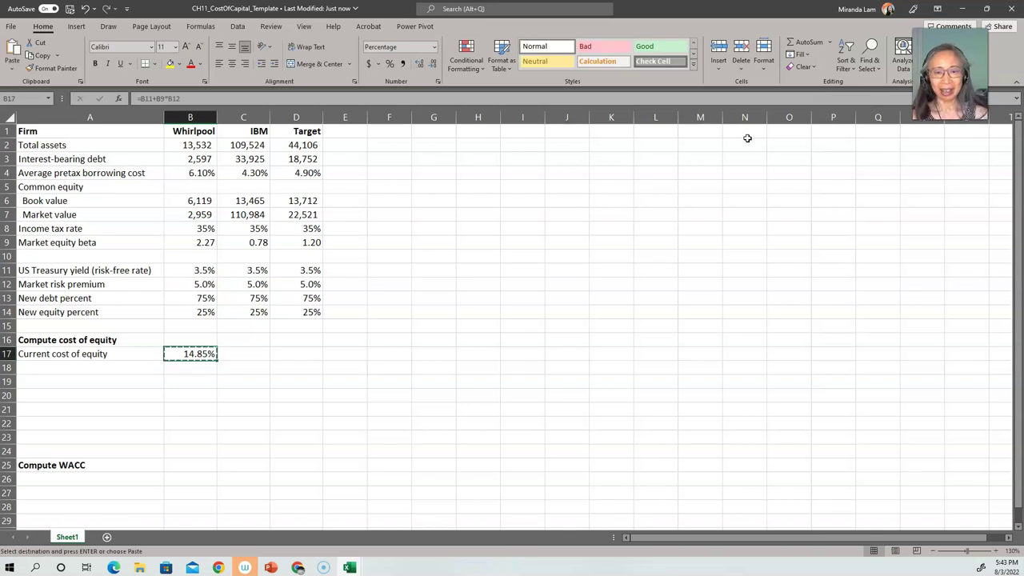
key("shift+Right")
key("shift+Right")
key("Return")
key("Down")
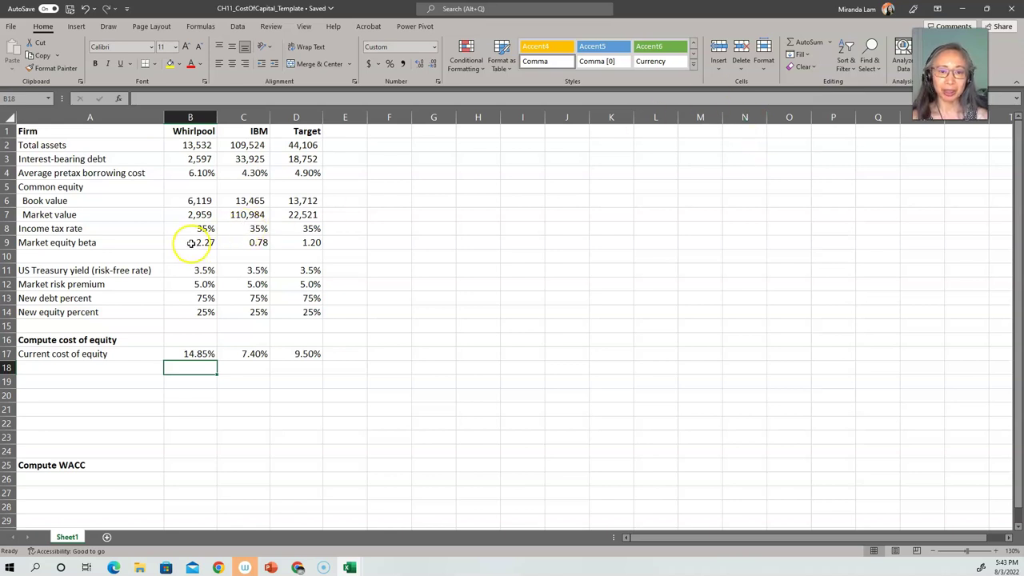
Step: Enter the label "Existing D/E ratio" in cell A18
left_click(122, 369)
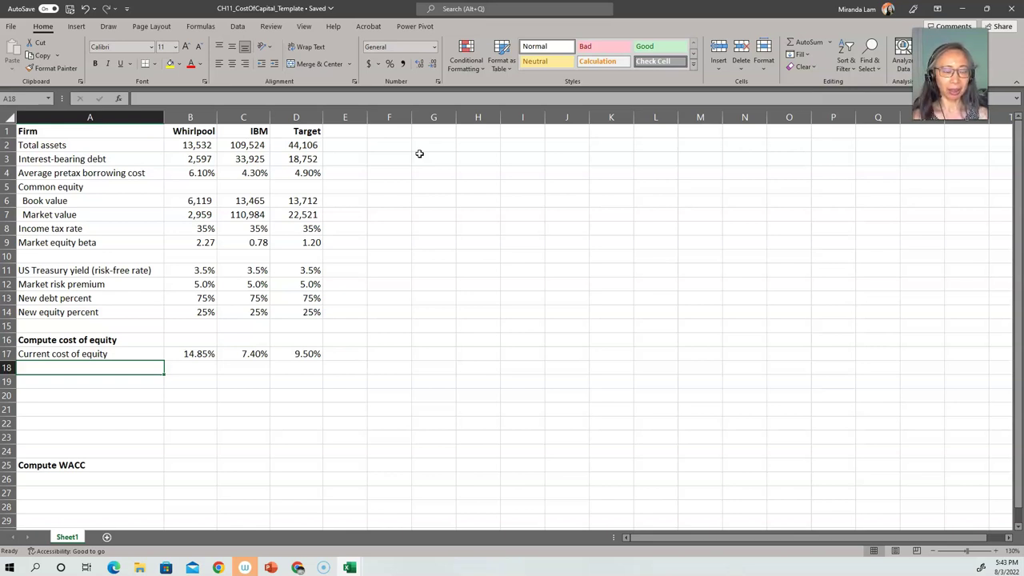
type("Exi")
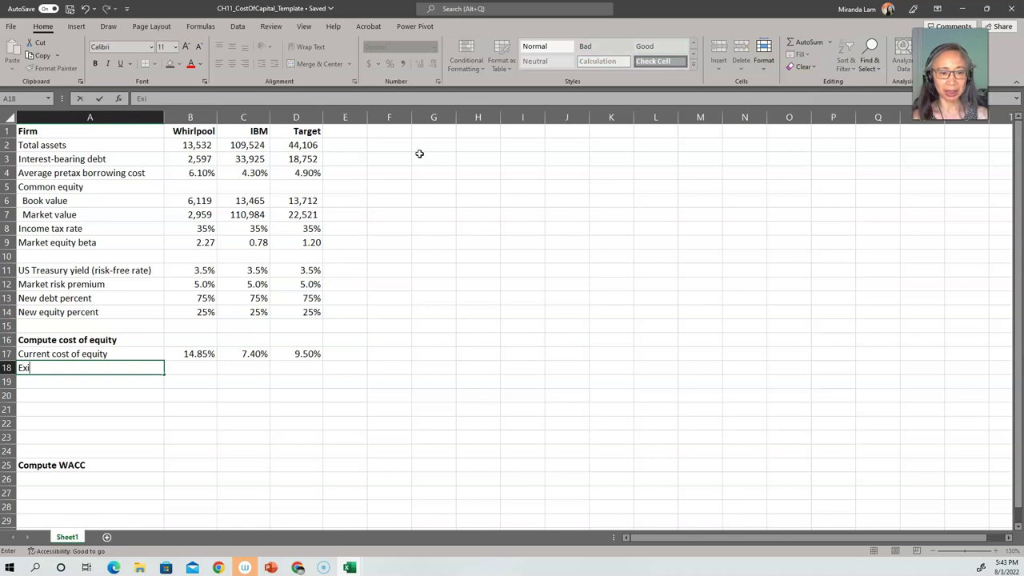
type("sting D-")
key("BackSpace")
type("/E R")
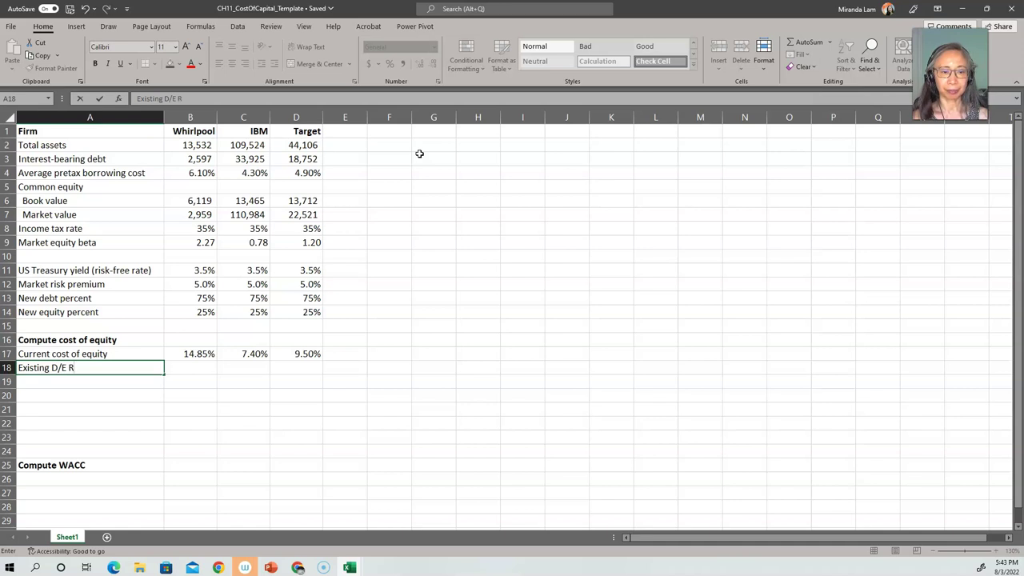
key("BackSpace")
type("ratio")
key("Return")
Step: Calculate Whirlpool's existing D/E ratio in B18 as interest-bearing debt over market value of equity, =B3/B7
key("Up")
key("Right")
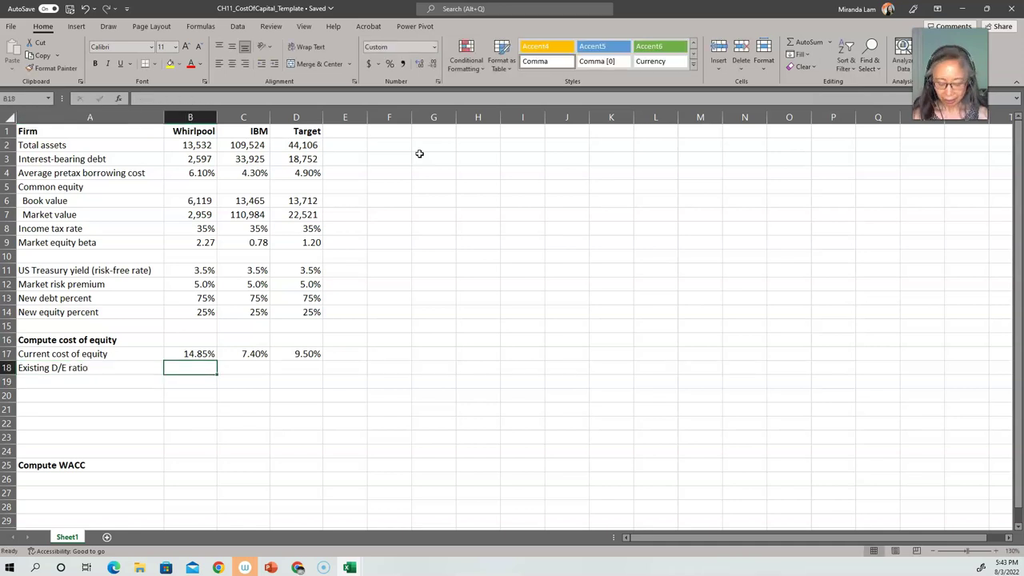
type("=")
key("Up")
key("Up")
key("Up")
key("Up")
key("Up")
key("Up")
key("Up")
key("Up")
key("Up")
key("Up")
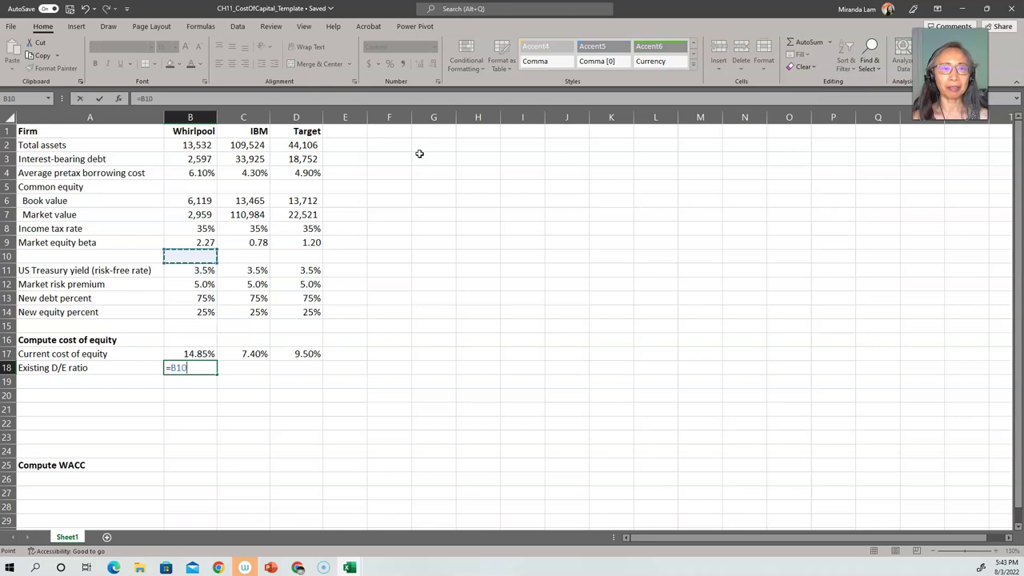
key("Up")
key("Up")
key("Up")
key("Up")
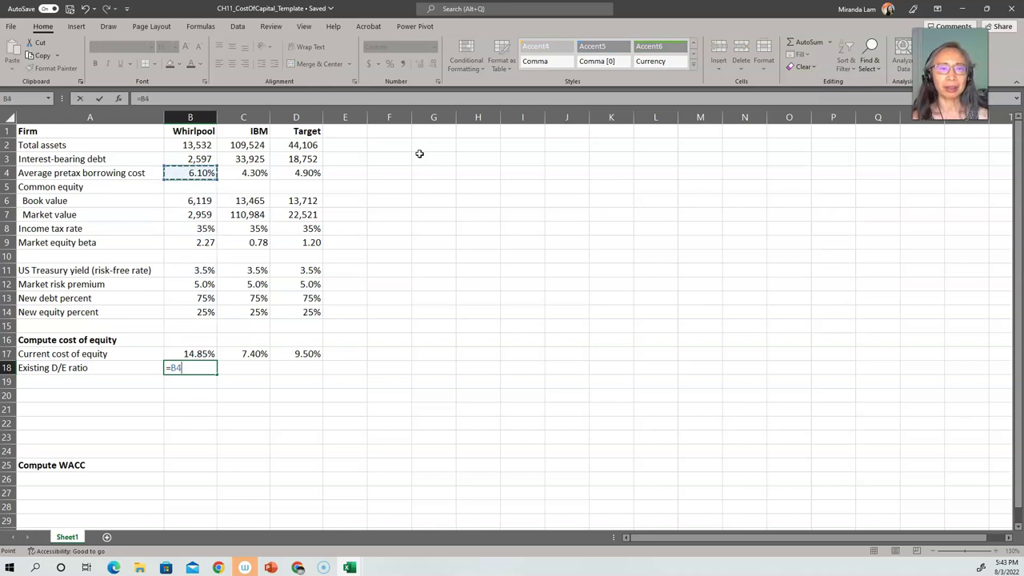
key("Up")
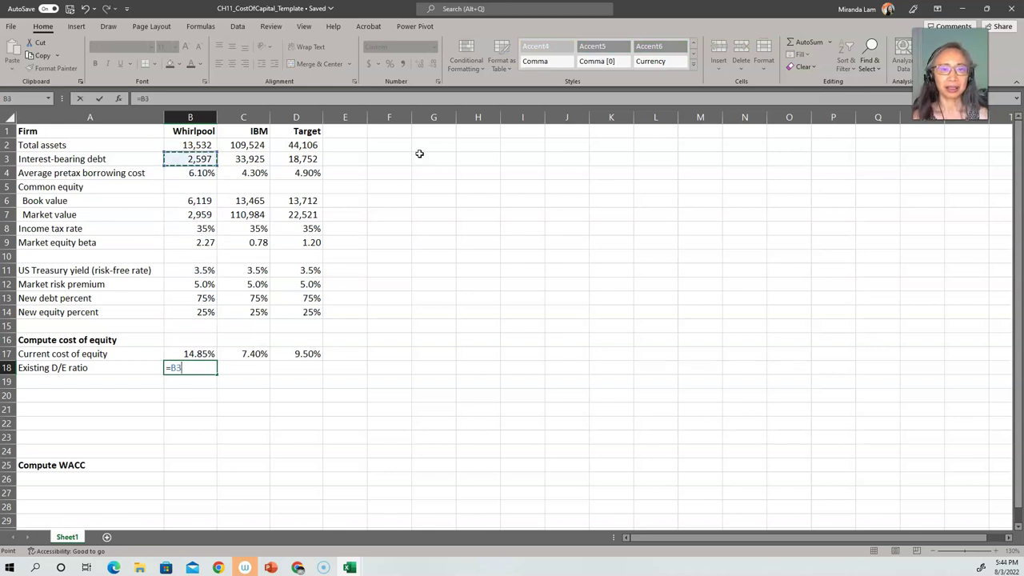
type("/")
key("Up")
key("Up")
key("Up")
key("Up")
key("Up")
key("Up")
key("Up")
key("Up")
key("Up")
key("Up")
key("Up")
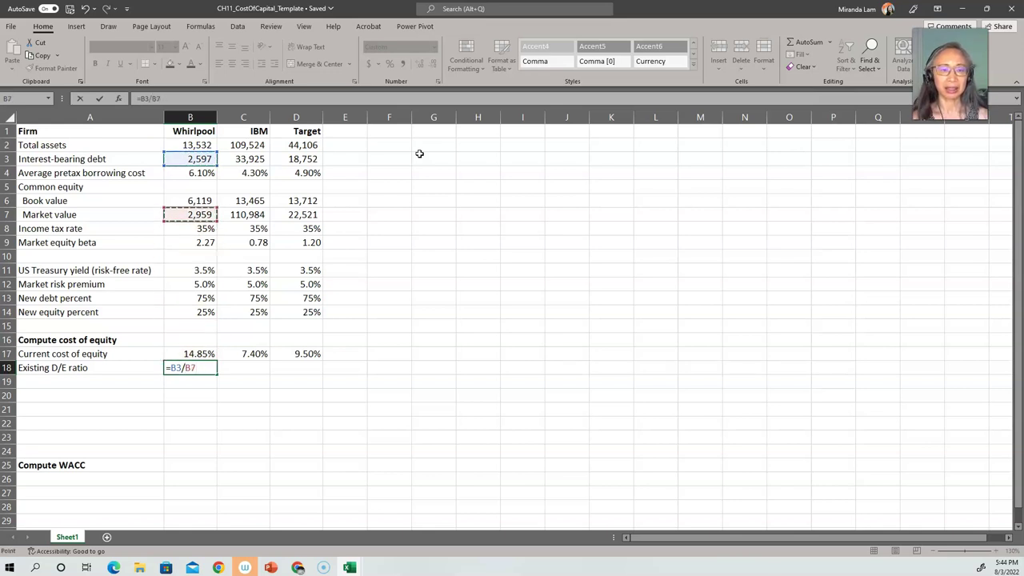
key("Return")
key("Up")
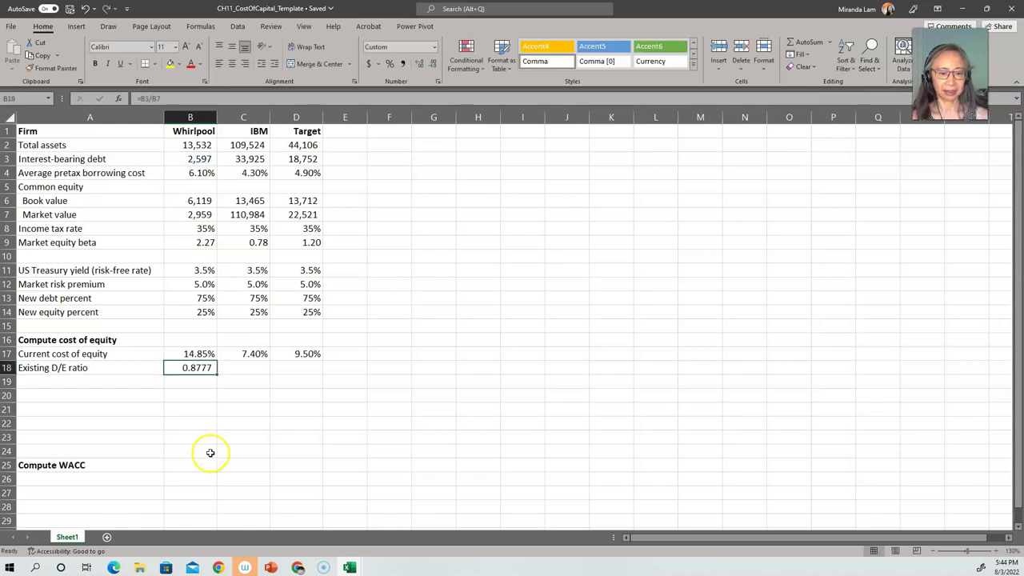
Step: Copy the existing D/E ratio formula from B18 across to IBM and Target in C18:D18
key("ctrl+c")
key("shift+Right")
key("shift+Right")
key("Return")
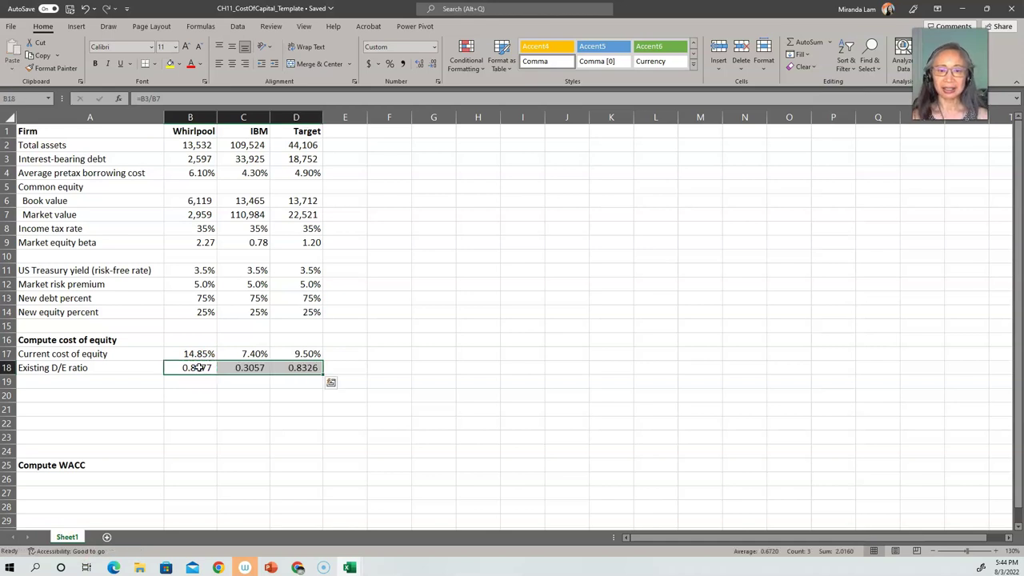
left_click(208, 424)
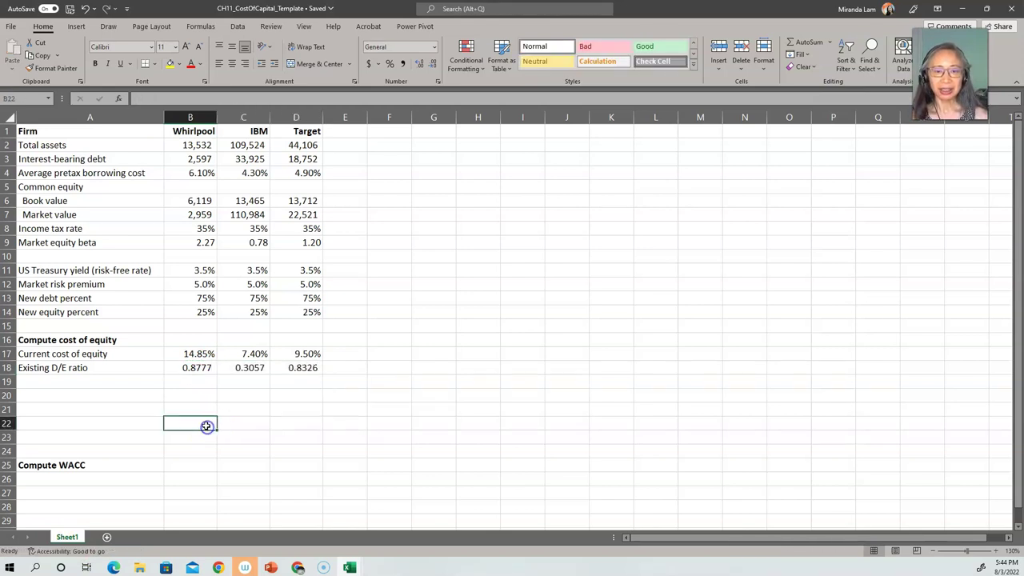
left_click(198, 367)
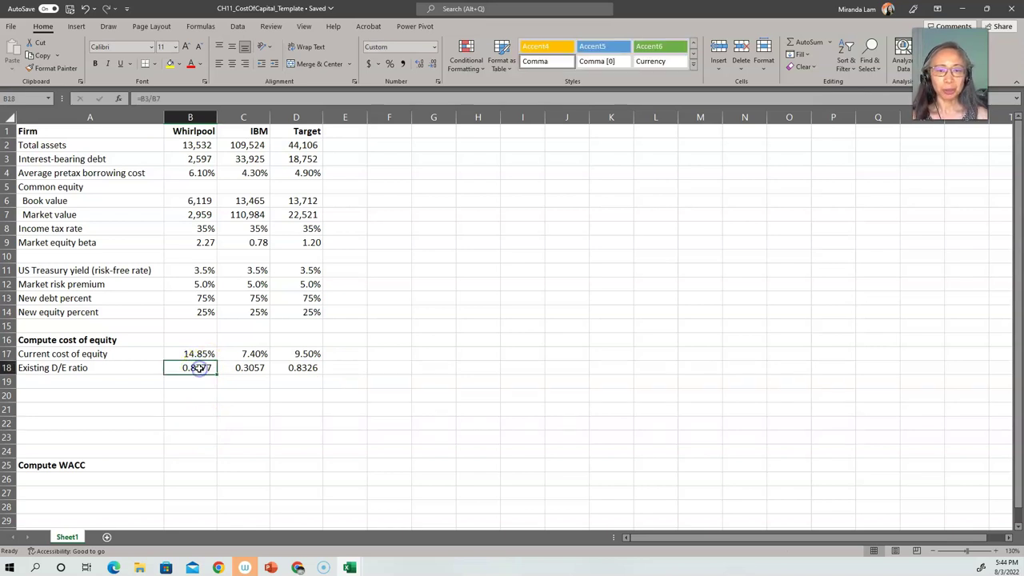
left_click(247, 369)
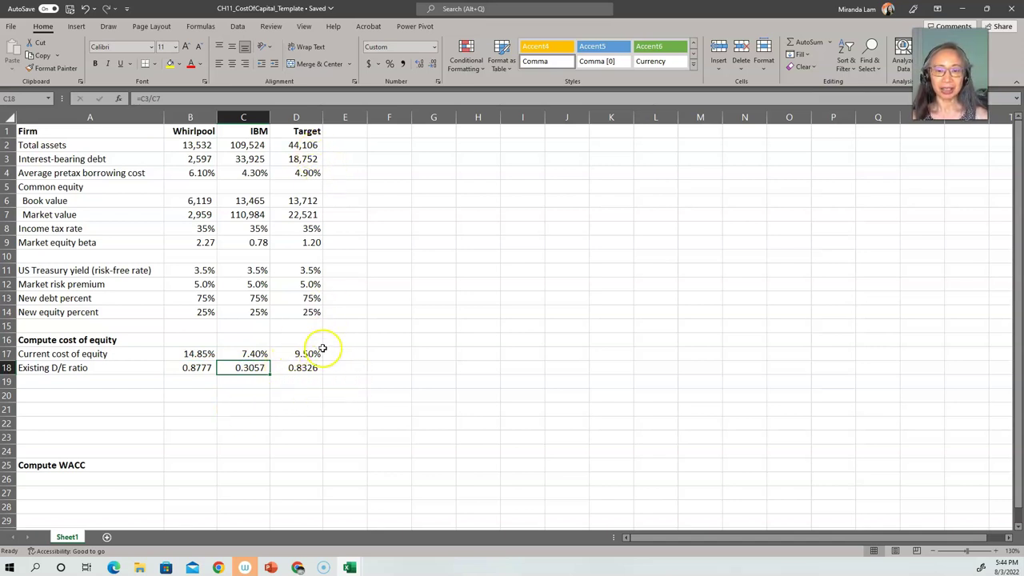
left_click(308, 367)
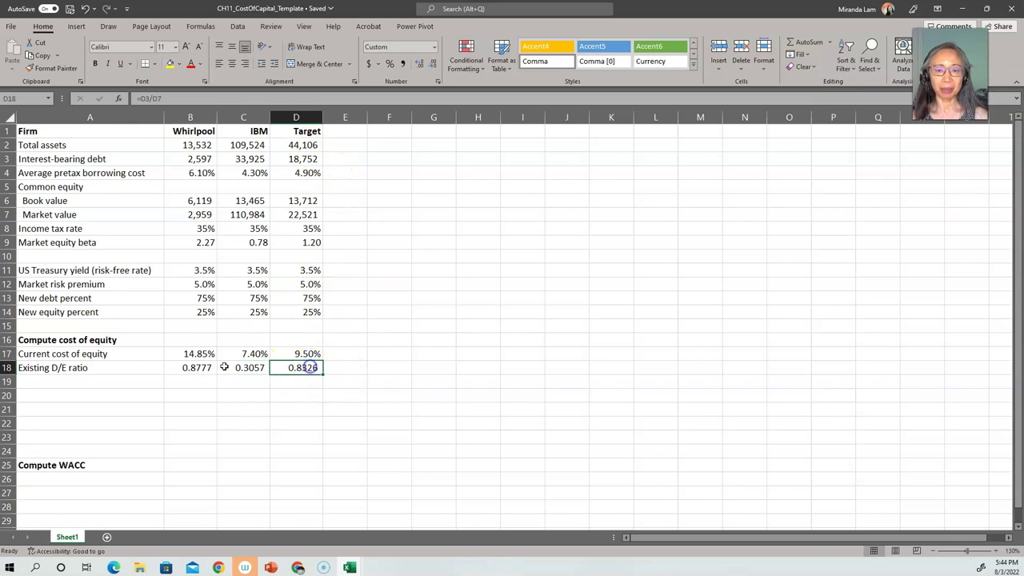
Step: Enter the label "Unlevered beta" in cell A19
left_click(32, 381)
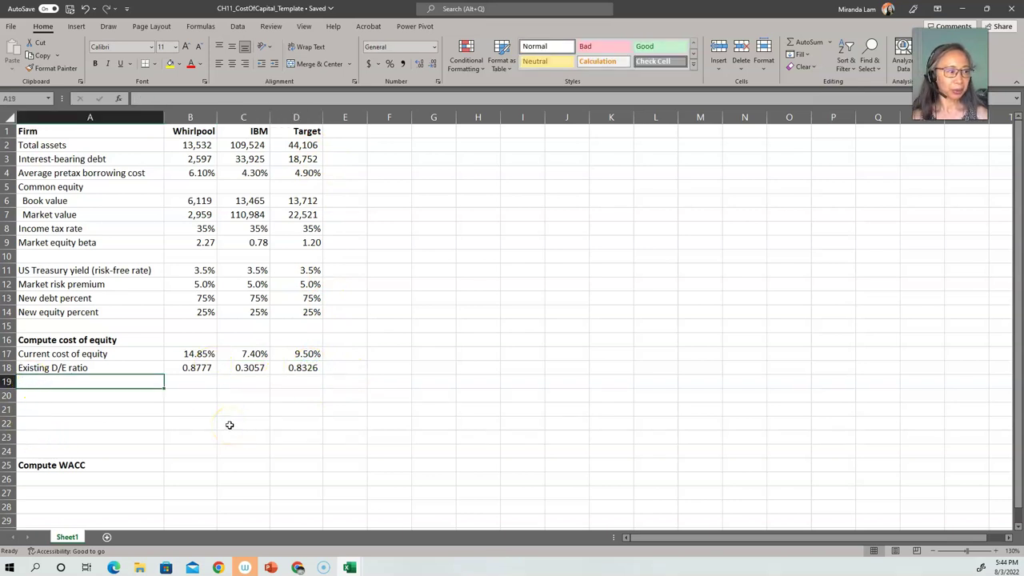
type("Unlevered beta")
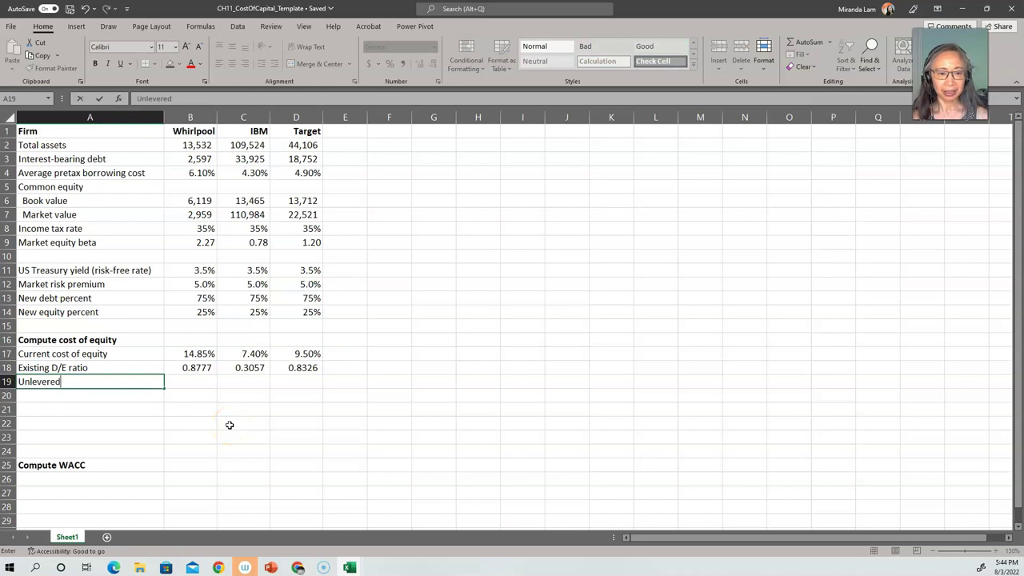
key("Return")
Step: Calculate Whirlpool's unlevered beta in B19 with the formula =B9/(1+(1-B8)*B18)
key("Up")
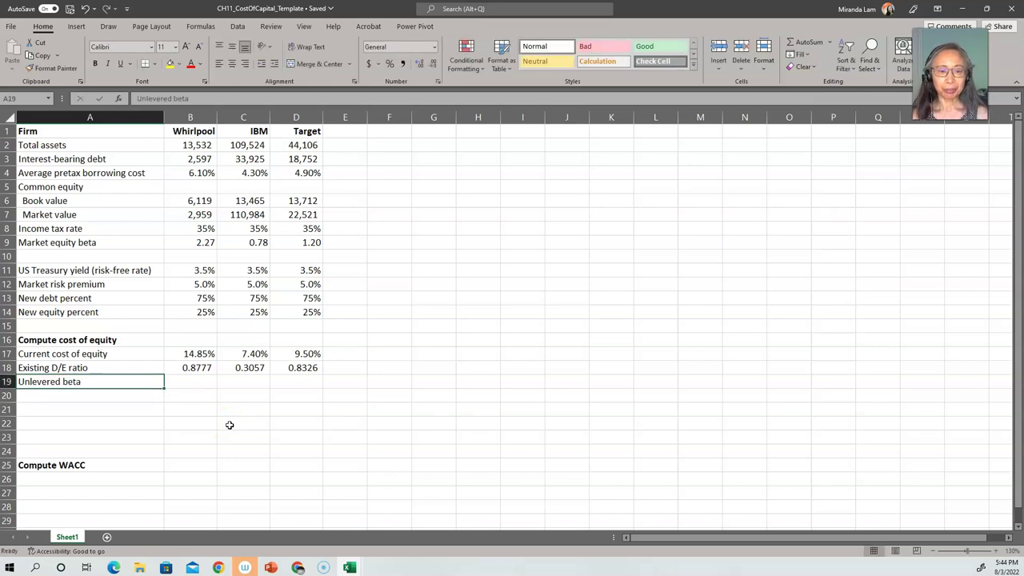
key("Right")
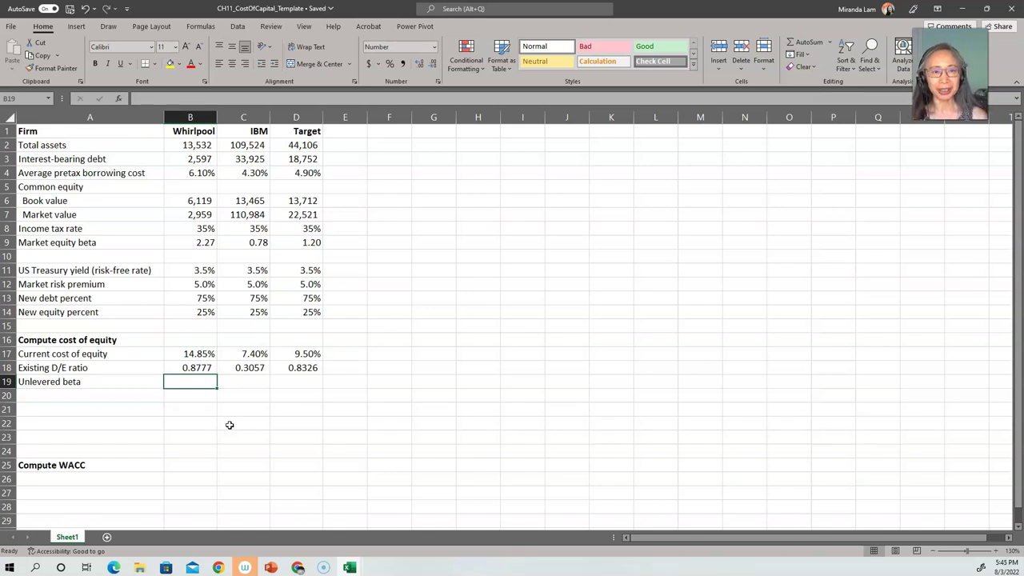
type("=")
key("Up")
key("Up")
key("Up")
key("Up")
key("Up")
key("Up")
key("Up")
key("Up")
key("Up")
key("Up")
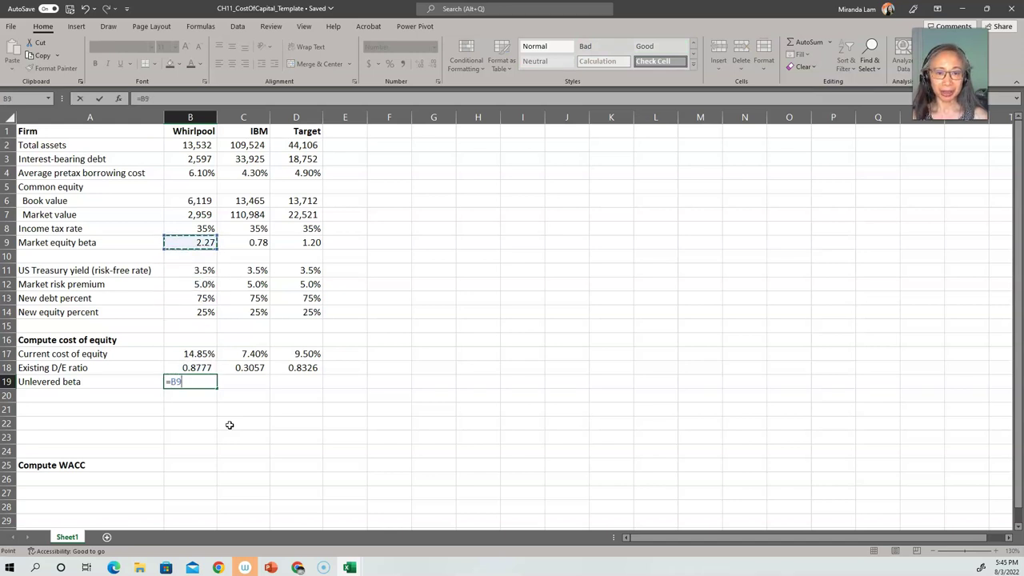
type("/(1+")
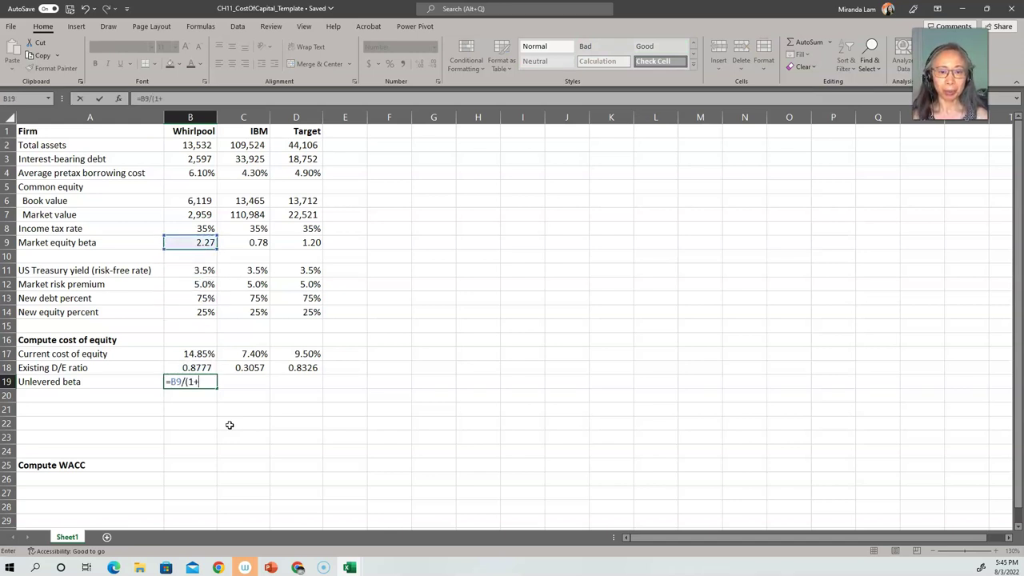
type("(1-")
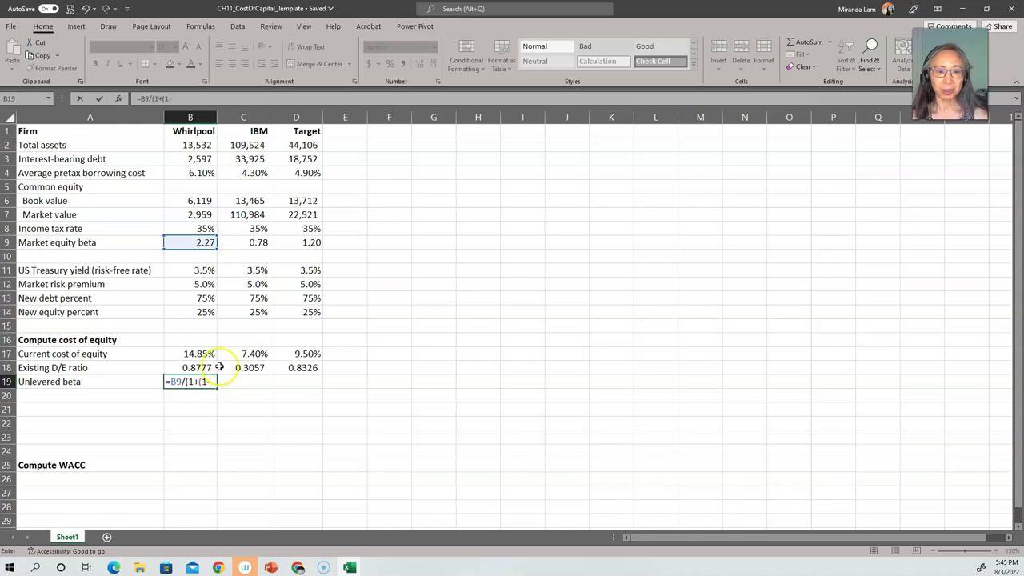
left_click(184, 231)
type(")*")
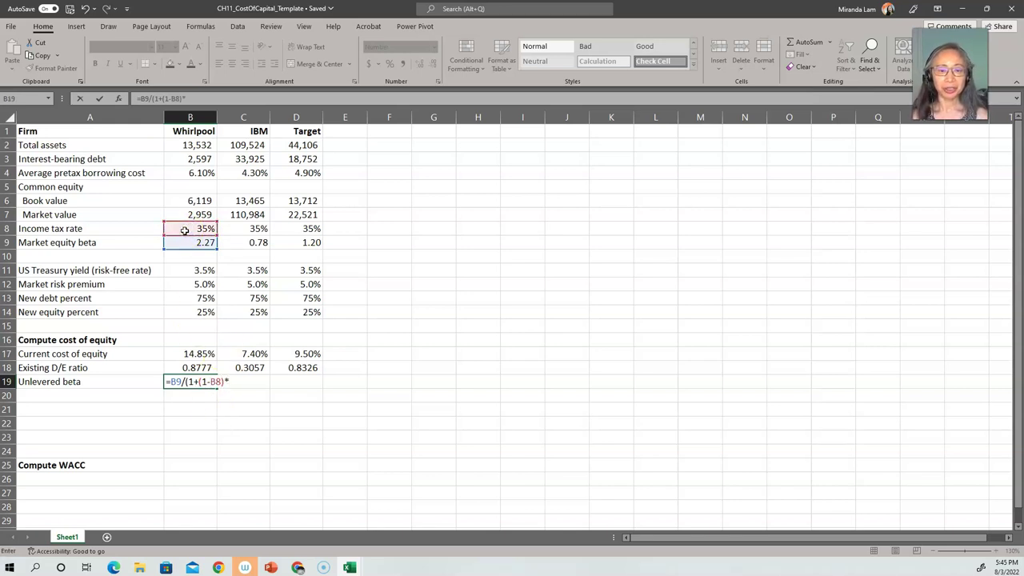
left_click(193, 368)
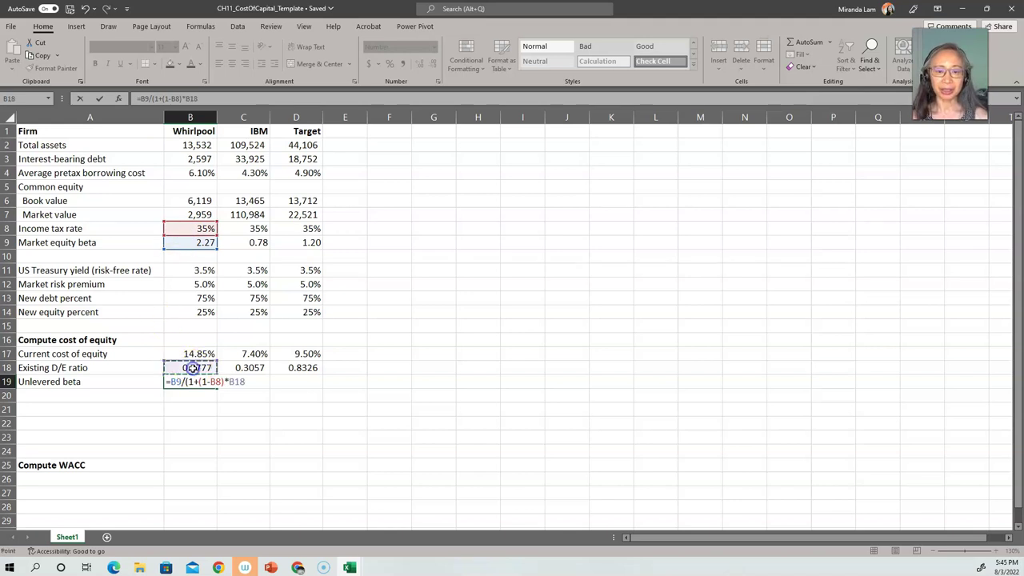
type(")")
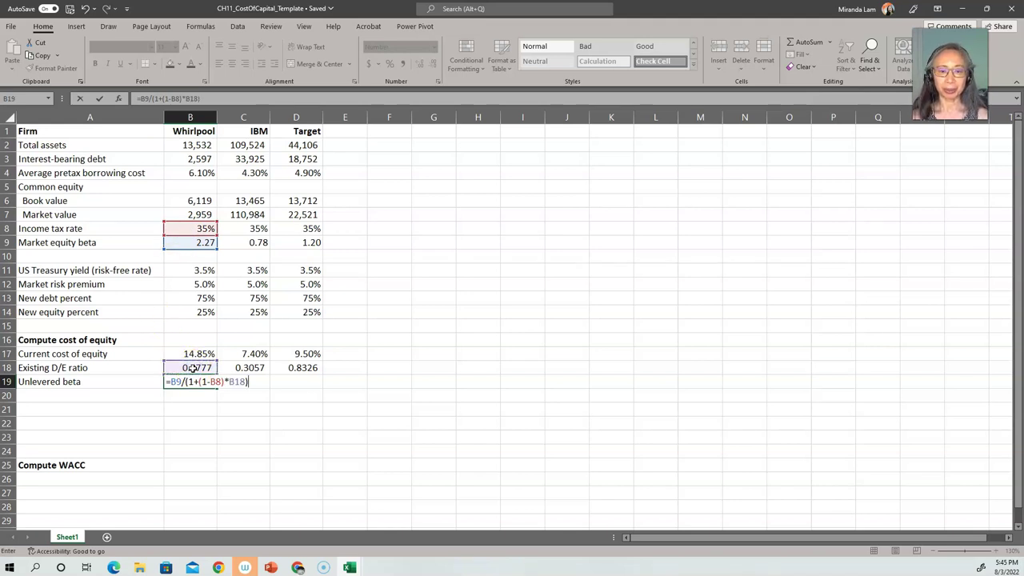
key("Return")
key("Up")
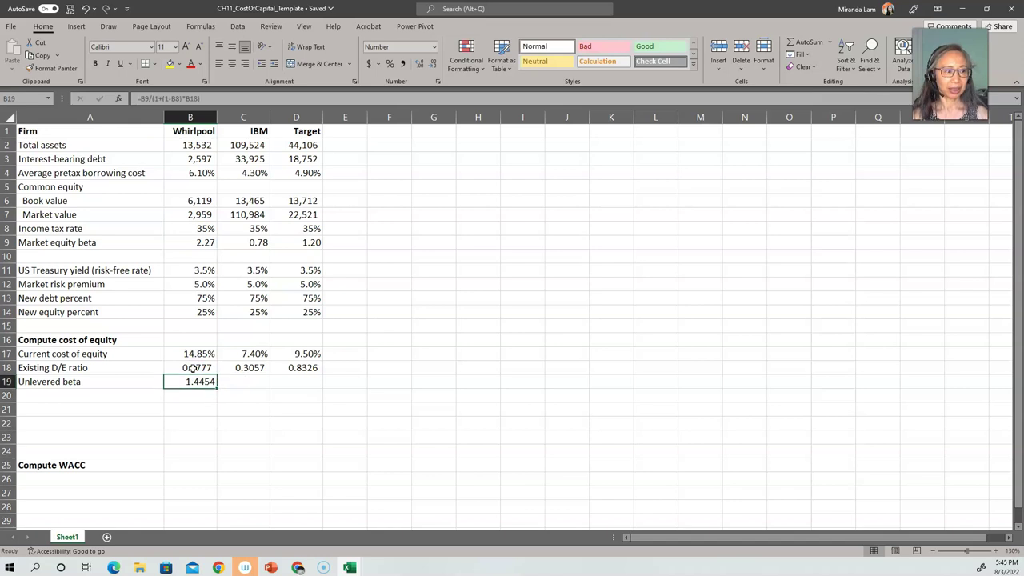
Step: Copy the unlevered beta formula from B19 across to IBM and Target in C19:D19
key("ctrl+c")
key("shift+Right")
key("shift+Right")
key("Return")
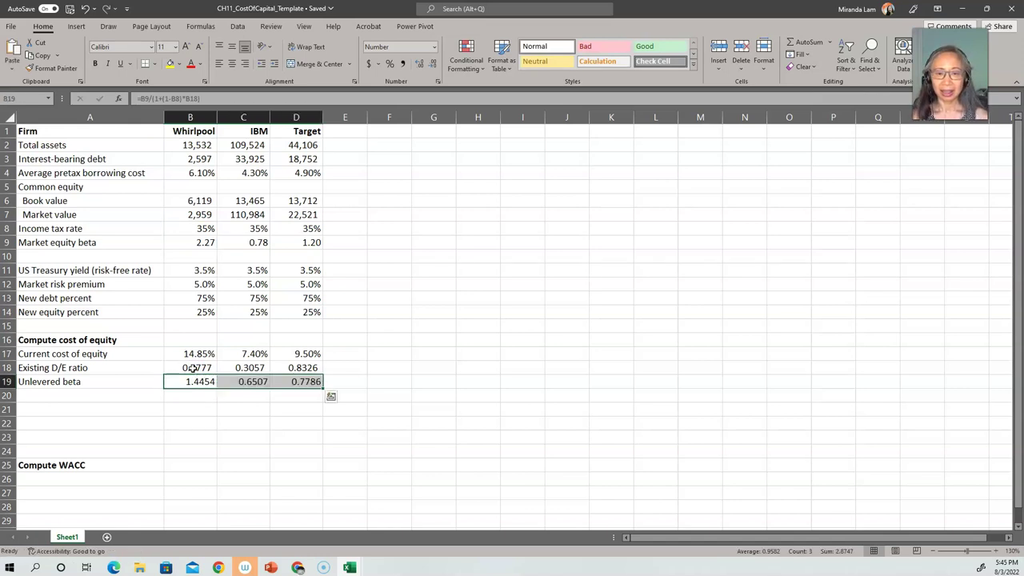
key("Right")
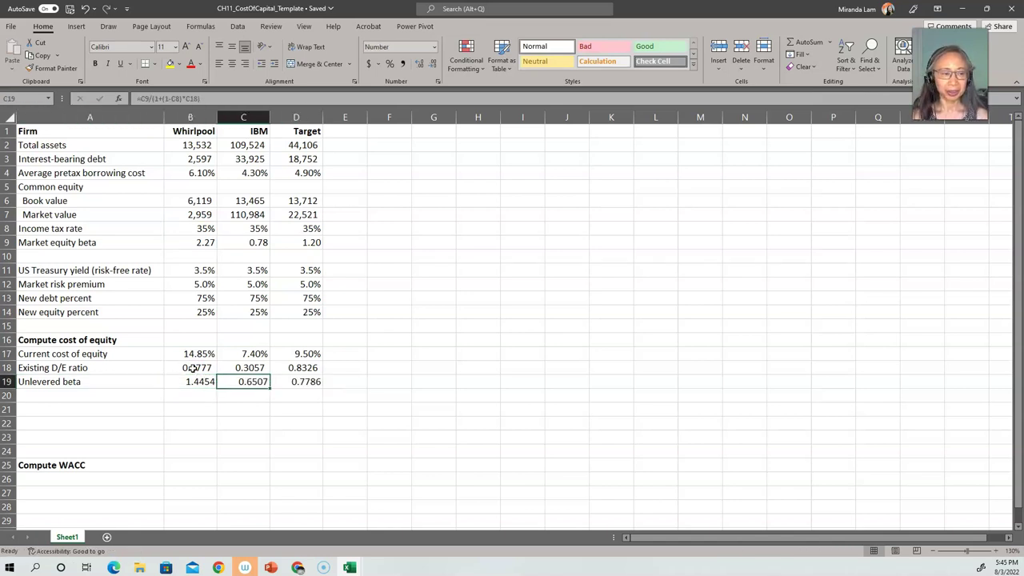
Step: Enter the label "New D/E ratio" in cell A20
key("Right")
key("Down")
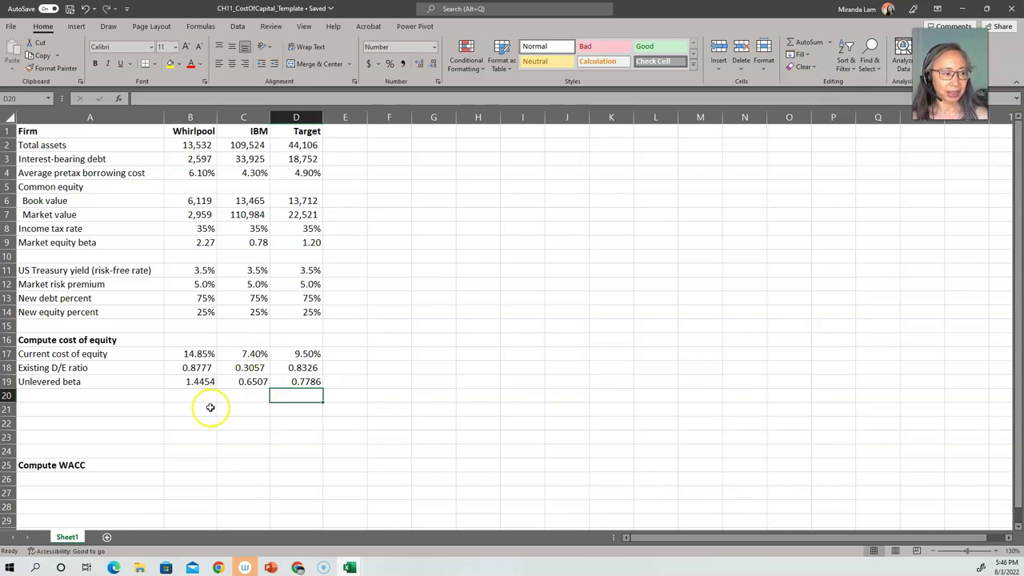
left_click(71, 393)
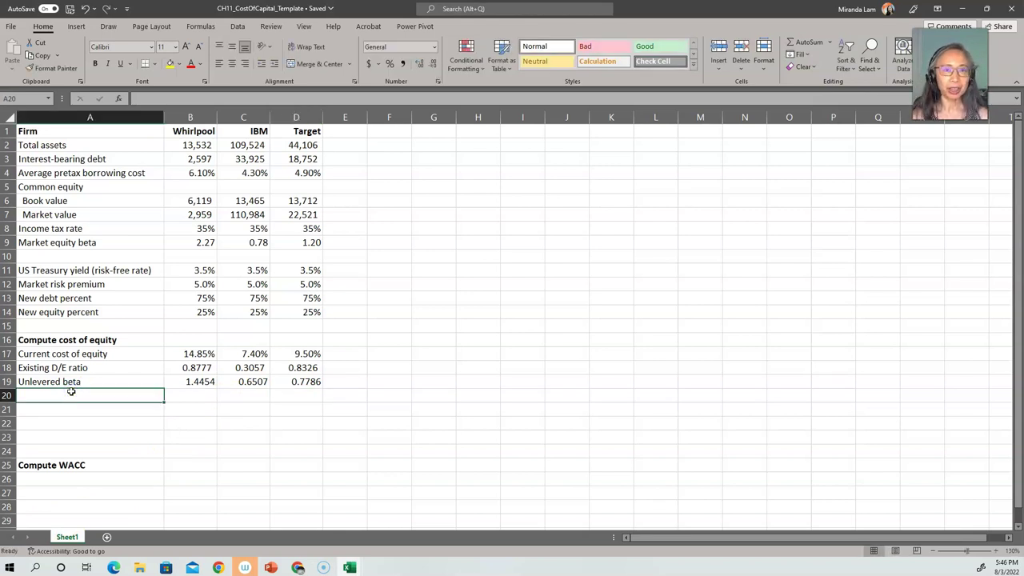
type("New ")
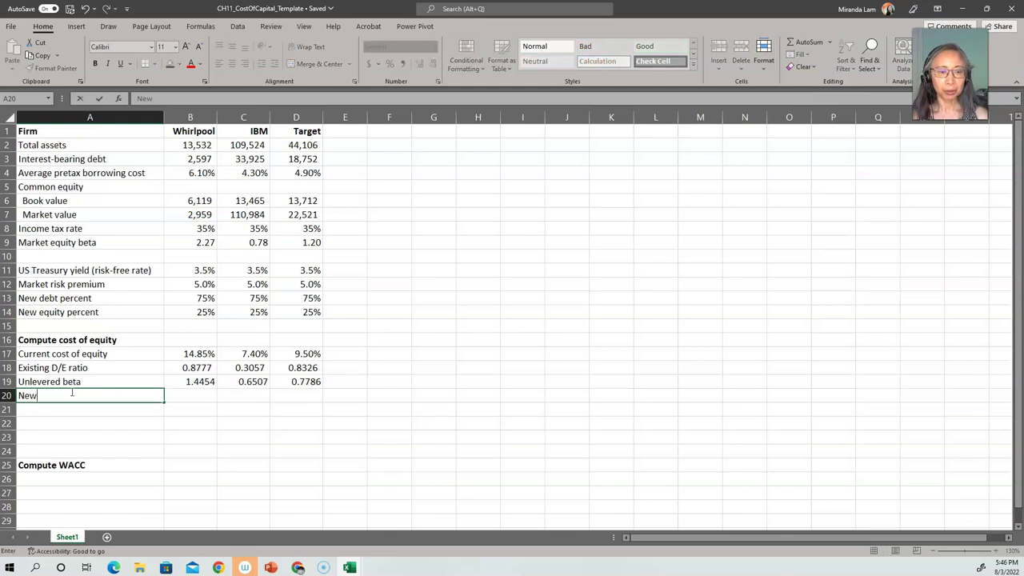
type("D/")
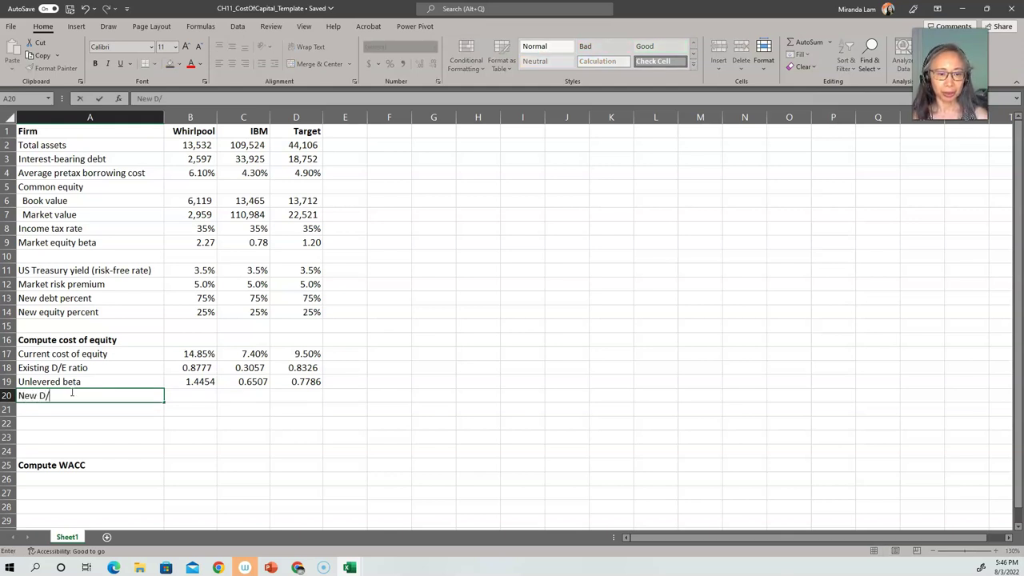
type("E ratio")
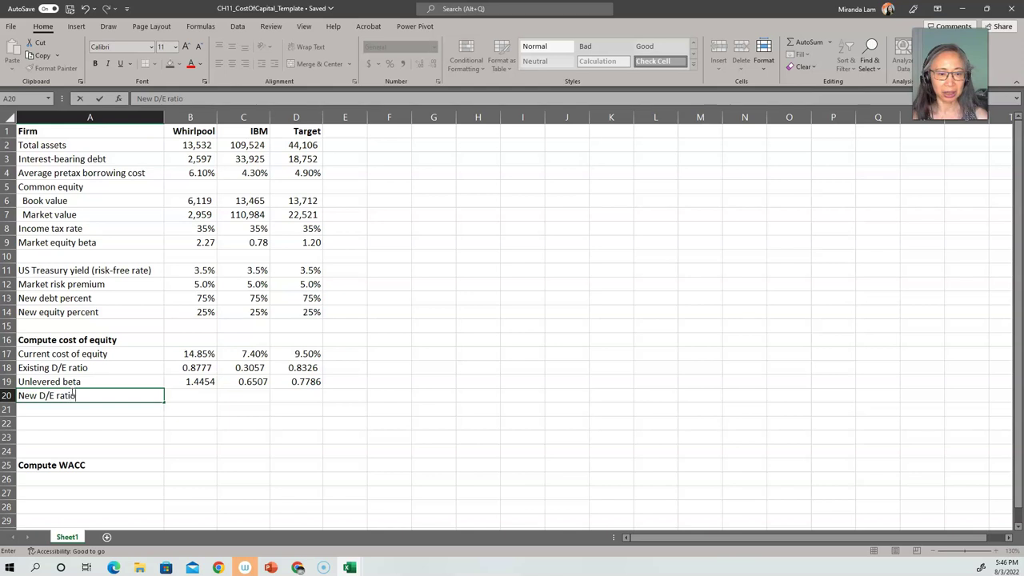
key("Tab")
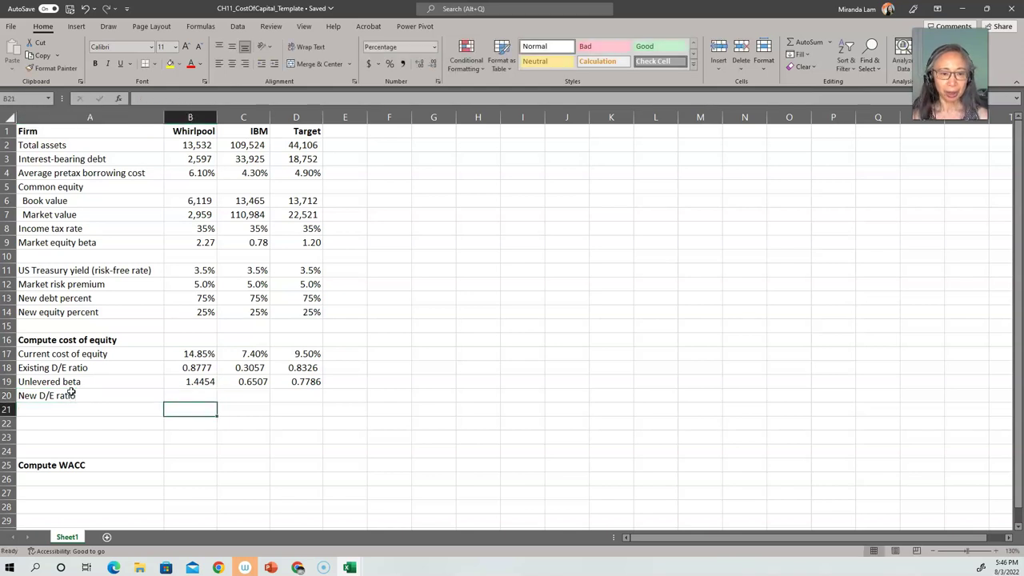
Step: Calculate Whirlpool's new D/E ratio in B20 by dividing new debt percent by new equity percent with =B13/B14
type("=")
key("Up")
key("Up")
key("Up")
key("Up")
key("Up")
key("Up")
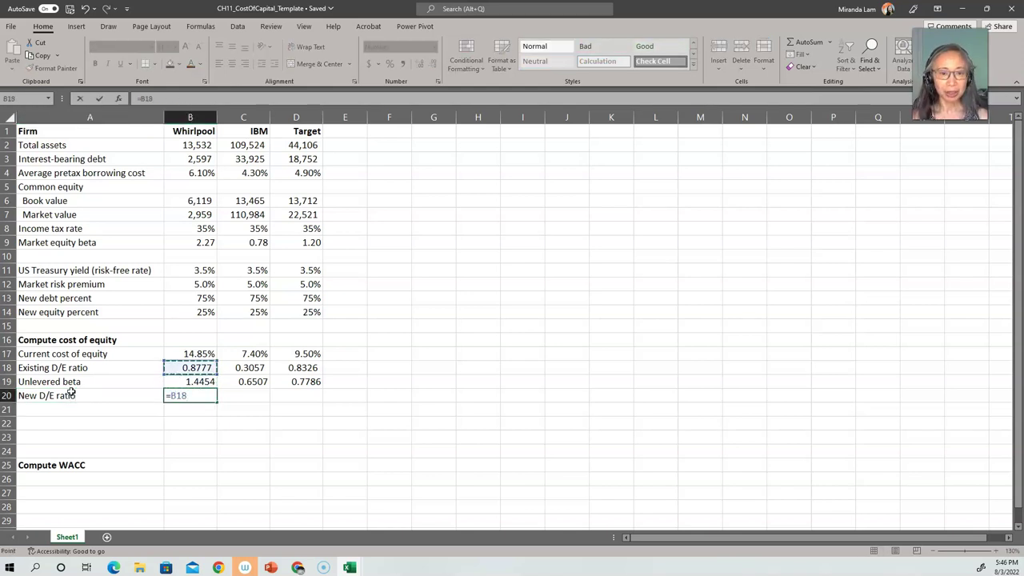
key("Up")
type("/")
key("Up")
key("Up")
key("Up")
key("Up")
key("Down")
key("Down")
key("Return")
Step: Copy the new D/E ratio formula from B20 across to IBM and Target in C20:D20
key("Up")
key("ctrl+c")
key("shift+Right")
key("shift+Right")
key("ctrl+v")
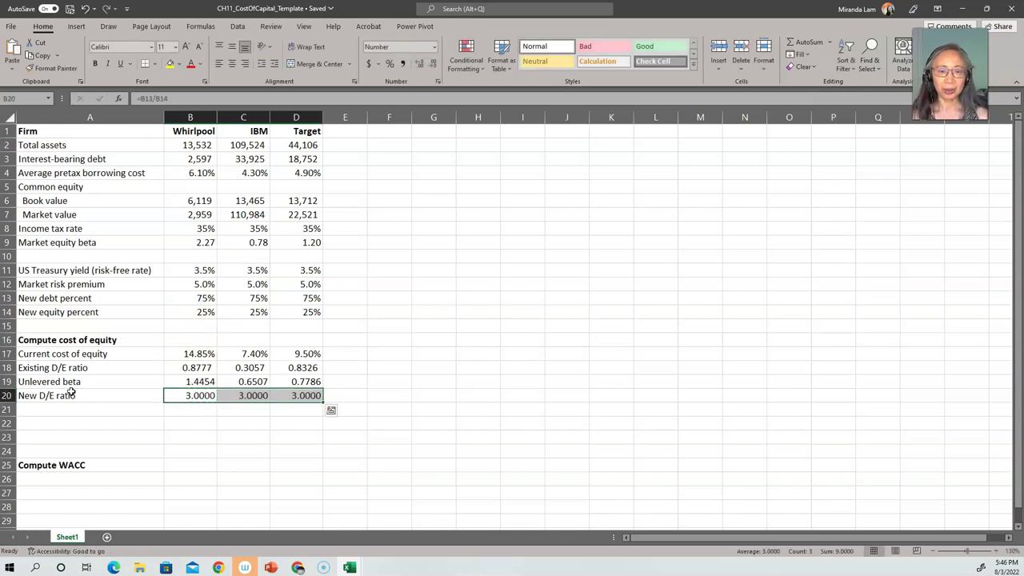
key("Escape")
Step: Enter the label "Revised levered beta" in cell A21
key("Down")
key("Home")
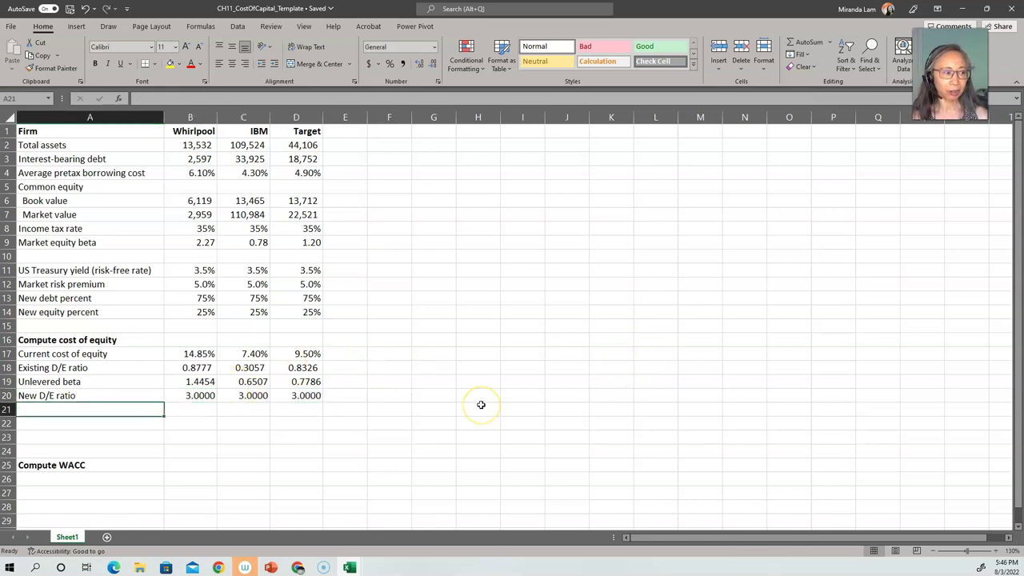
type("Revi")
type("sed levered beta")
key("Return")
key("Up")
key("Right")
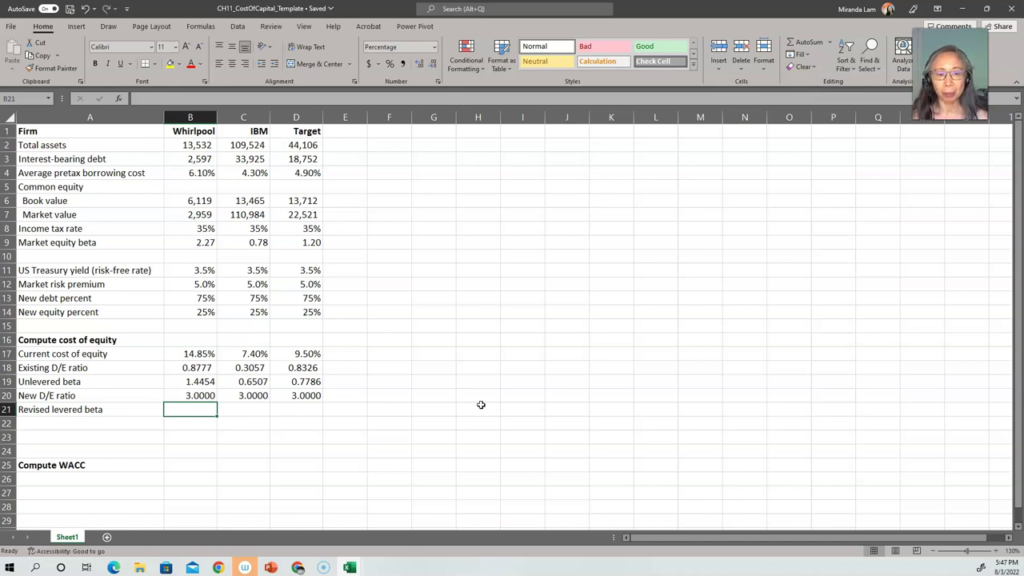
Step: Calculate Whirlpool's revised levered beta in B21 with the formula =B19*(1+(1-B8)*B20)
key("Up")
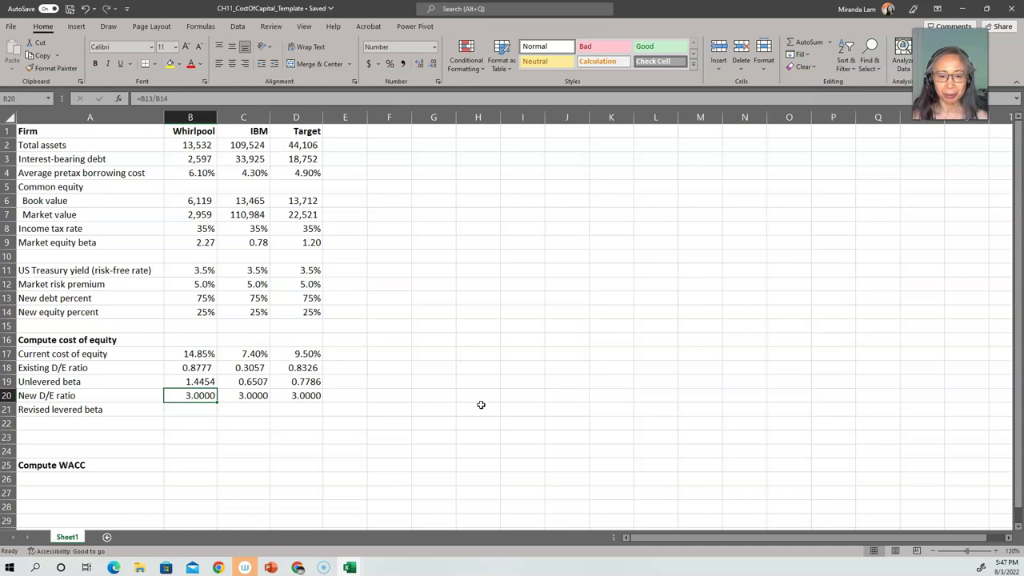
key("Down")
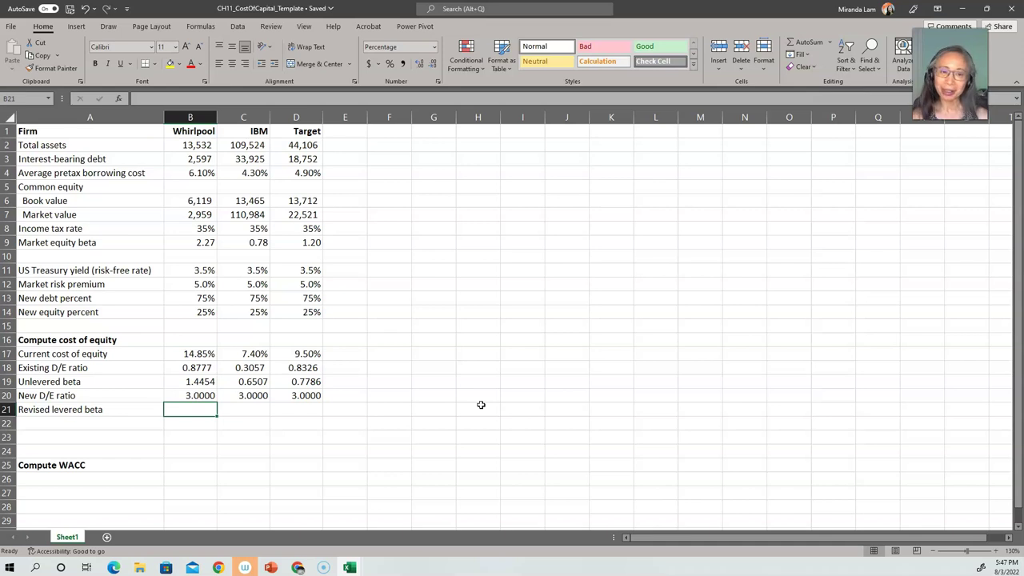
type("=")
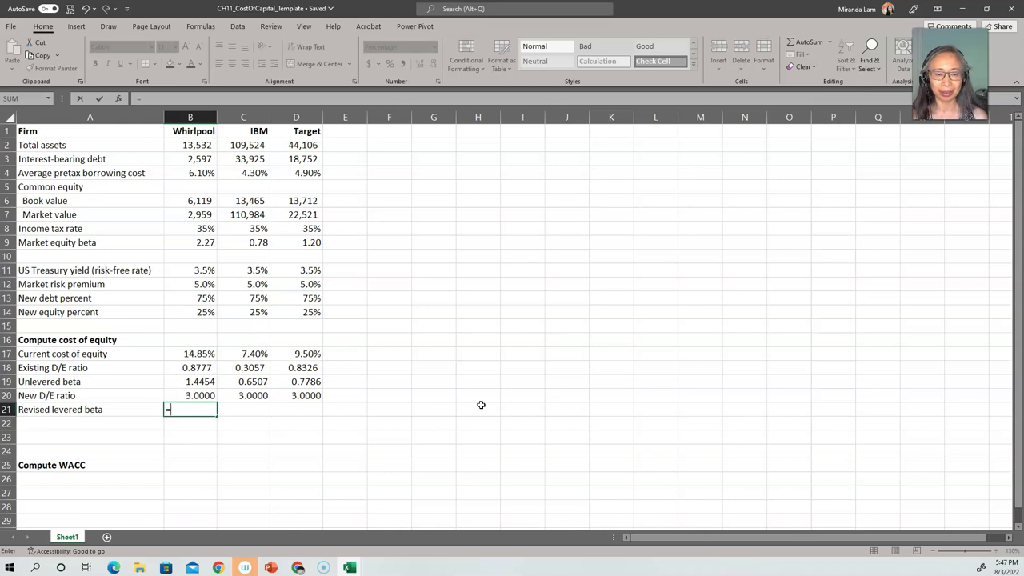
key("Up")
key("Up")
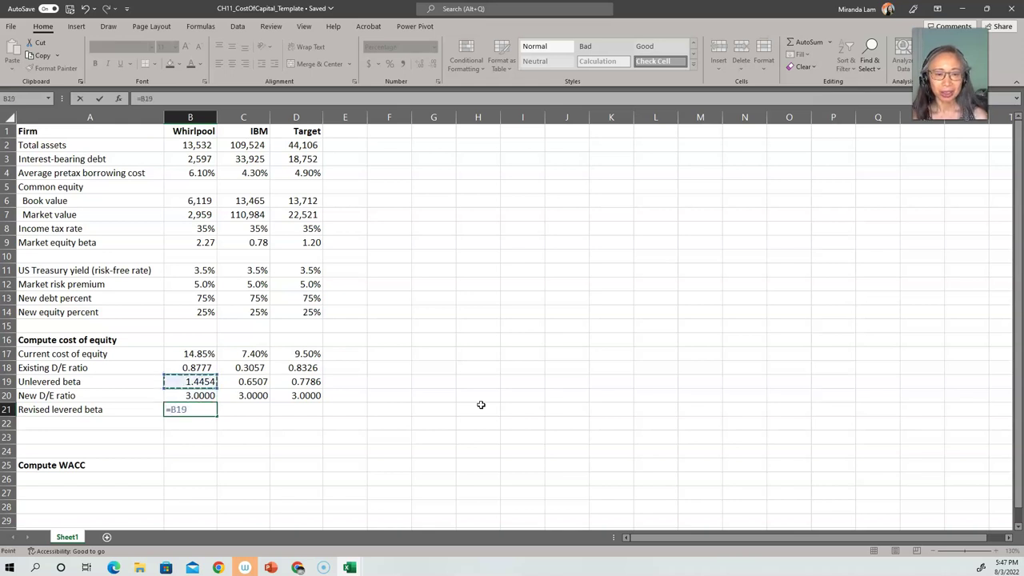
type("*(1+")
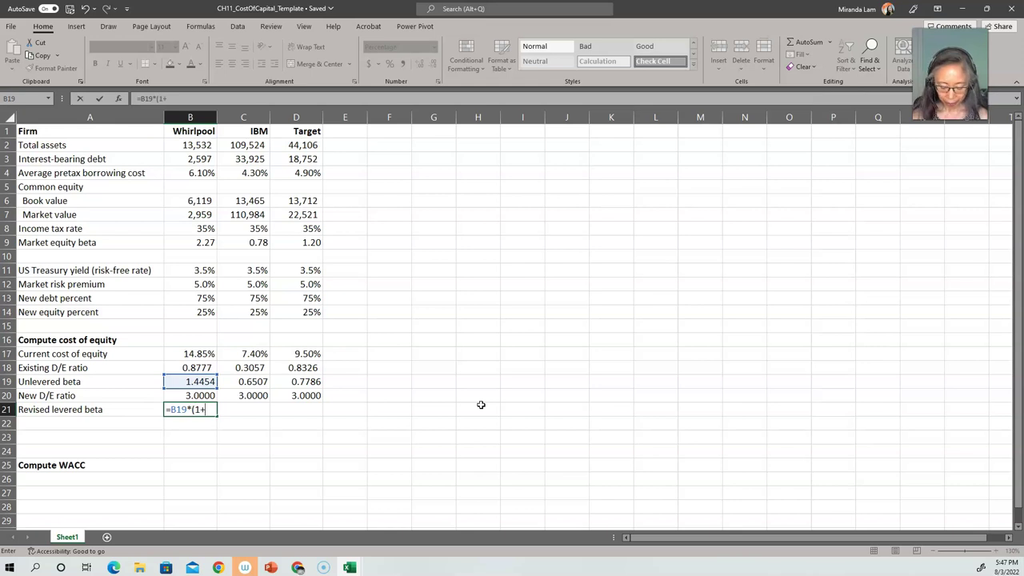
type("(1-")
key("Up")
key("Up")
key("Up")
key("Up")
key("Up")
key("Up")
key("Up")
key("Up")
key("Up")
key("Up")
key("Up")
key("Up")
key("Up")
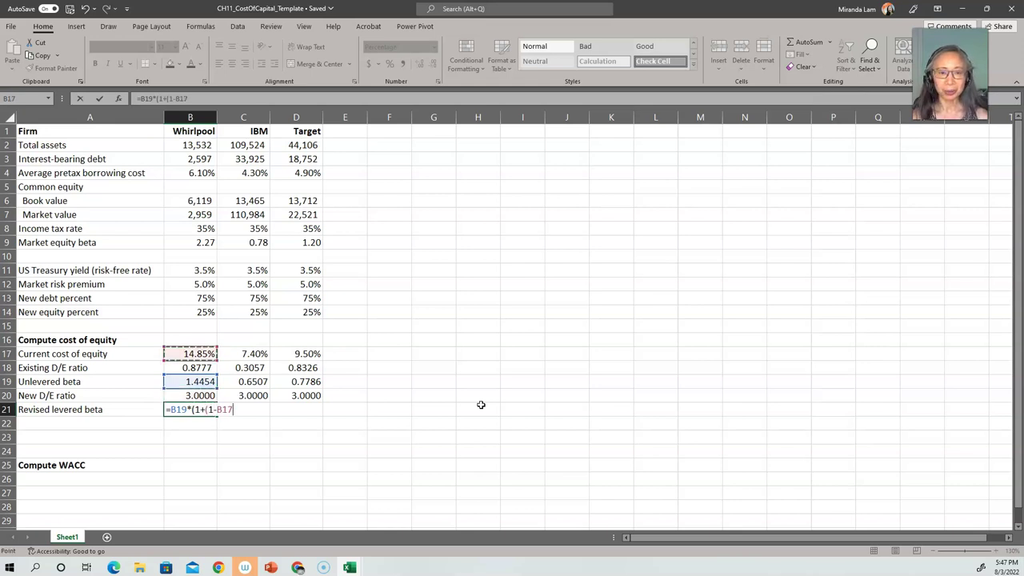
type(")*")
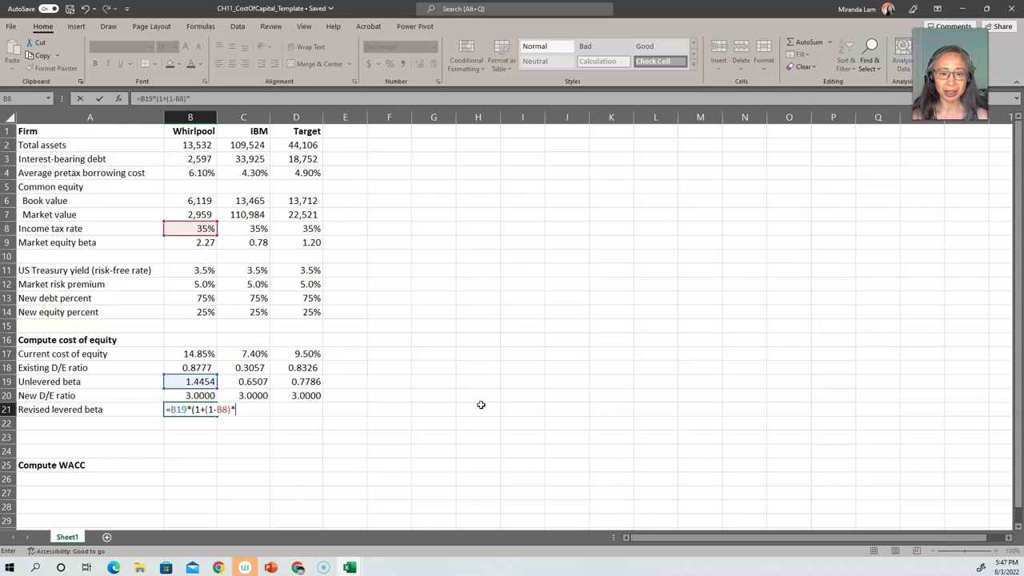
key("Up")
type(")")
key("Return")
Step: Format B21 in comma style with four decimal places and copy it across to IBM and Target in C21:D21
key("Up")
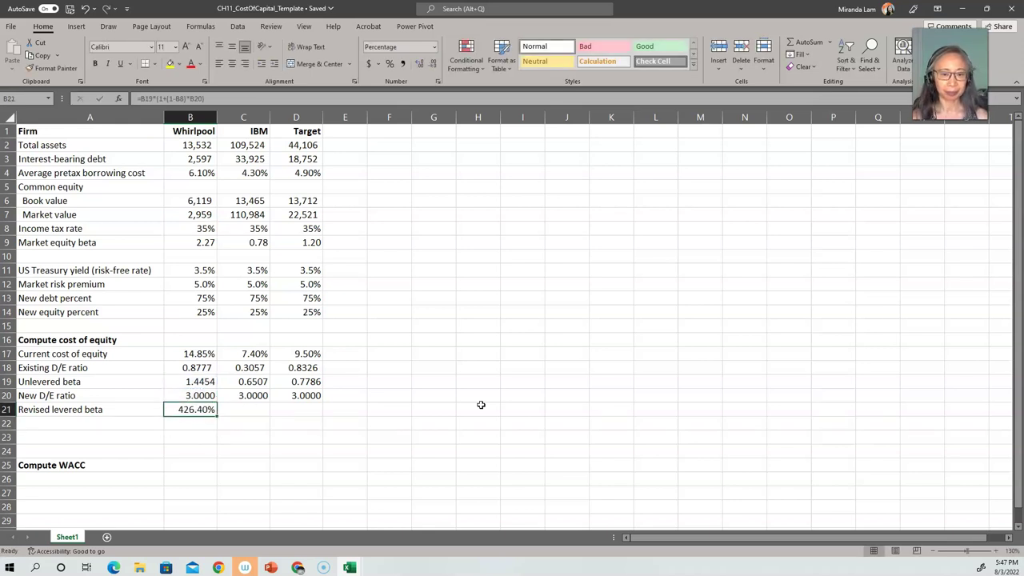
left_click(403, 63)
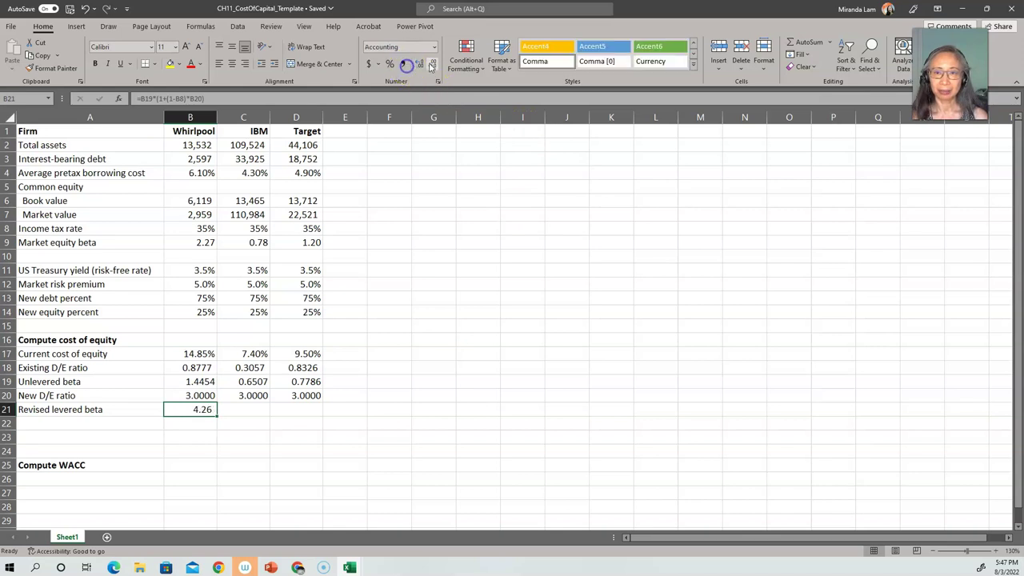
left_click(419, 64)
left_click(420, 64)
key("ctrl+c")
key("shift+Right")
key("shift+Right")
key("ctrl+v")
key("Escape")
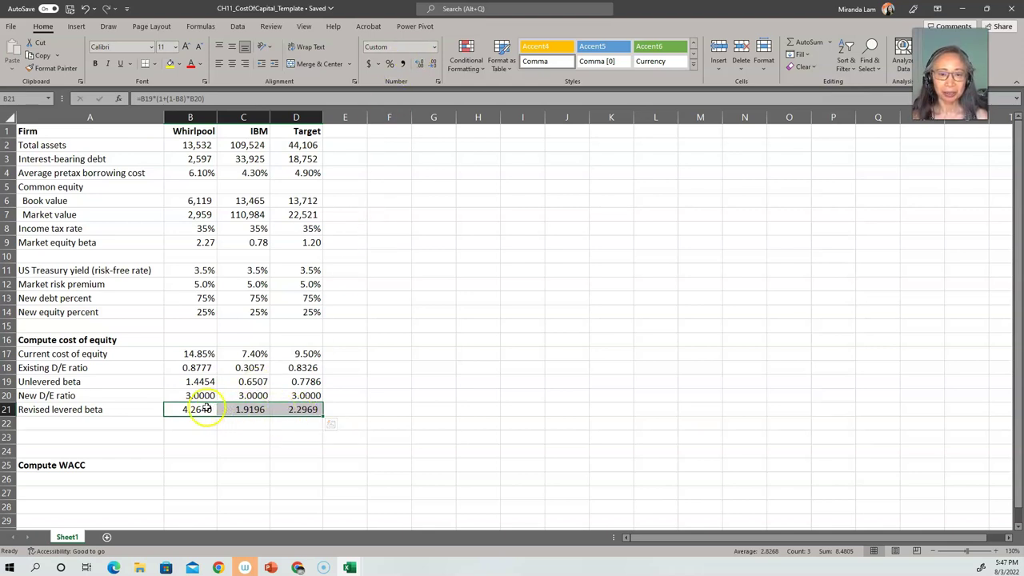
Step: Highlight the Revised levered beta row 21 and the Market equity beta row 9 with yellow fill
left_click(6, 409)
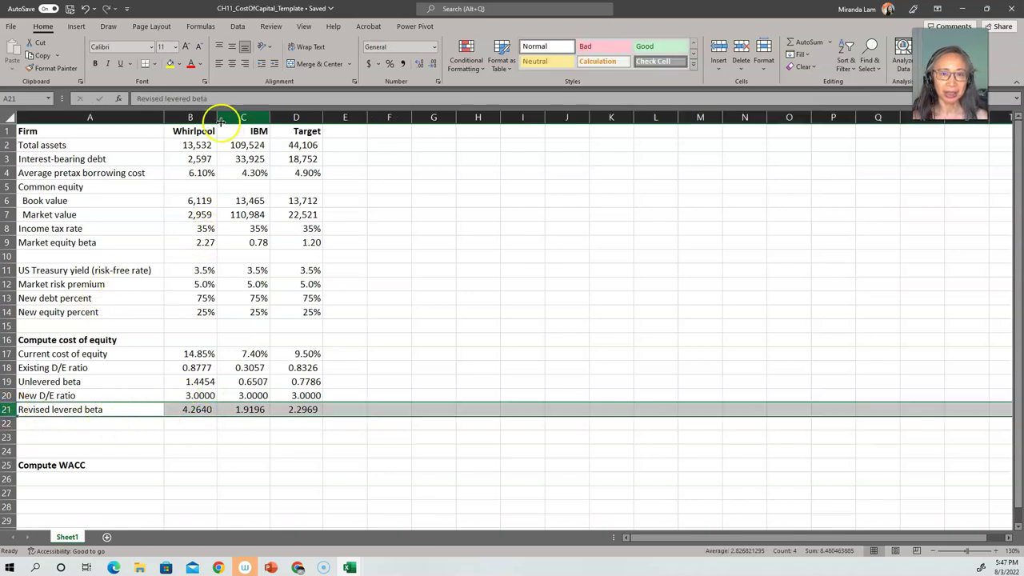
left_click(171, 64)
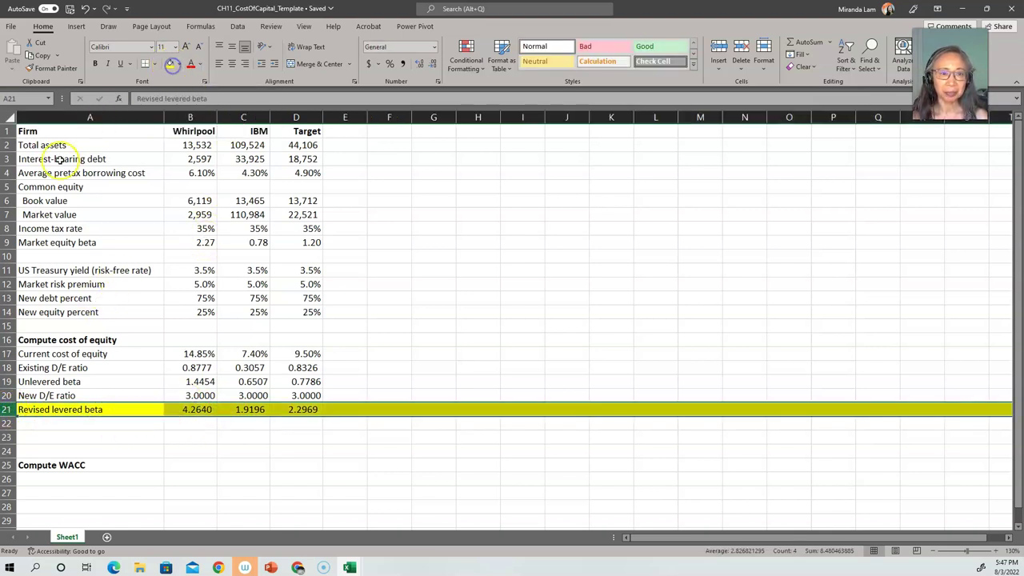
left_click(6, 242)
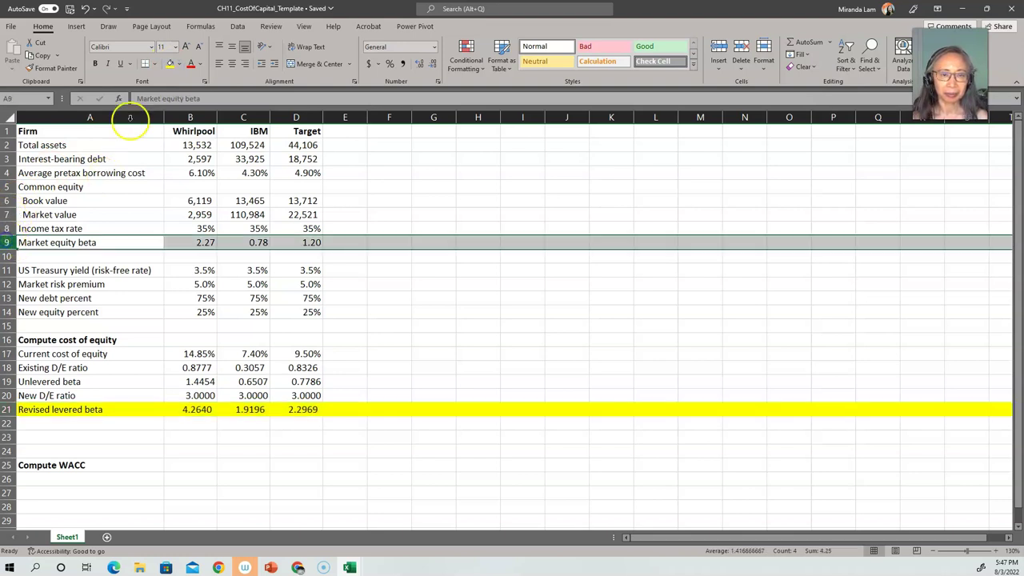
left_click(171, 64)
left_click(214, 428)
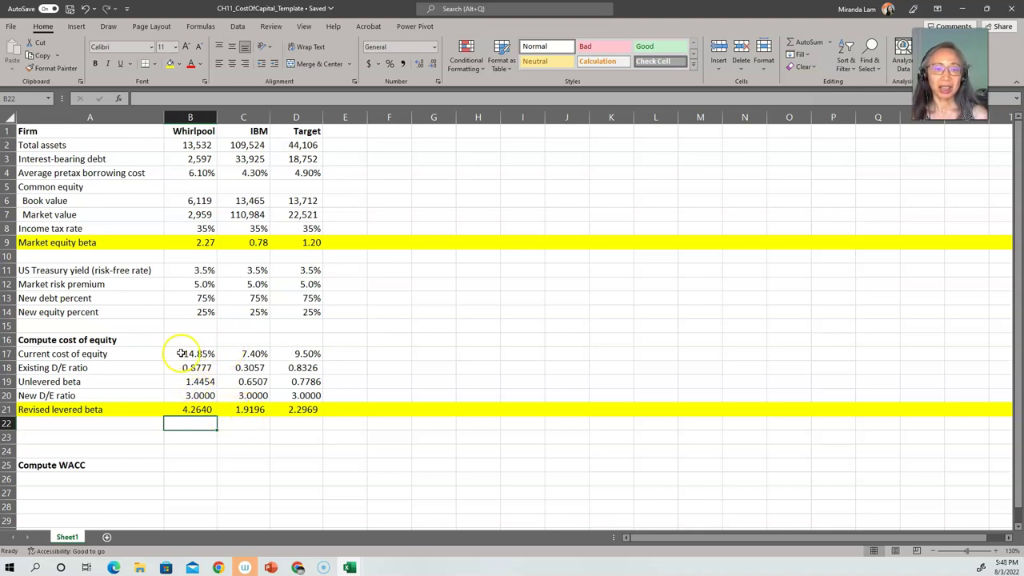
left_click(254, 366)
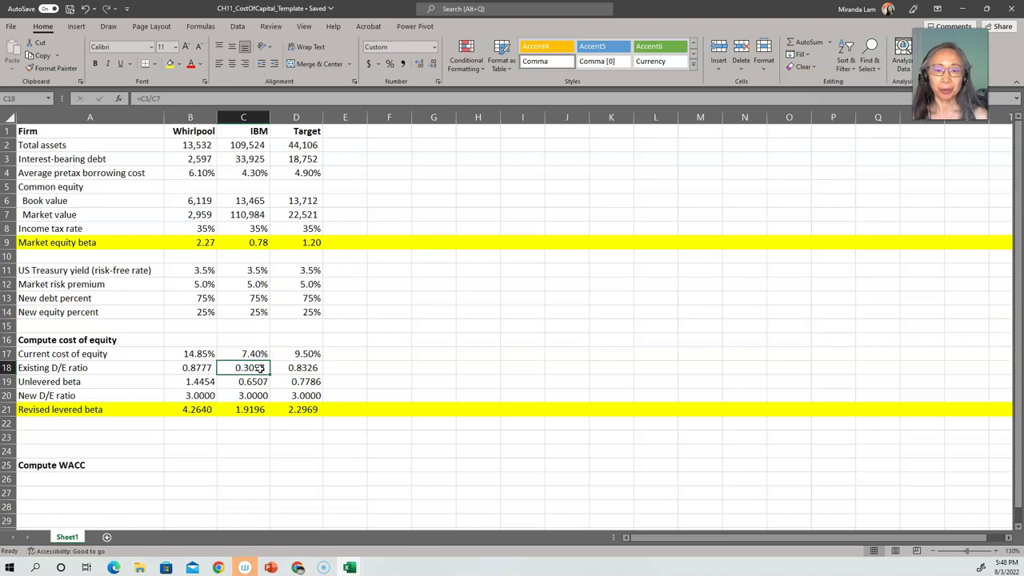
left_click(252, 394)
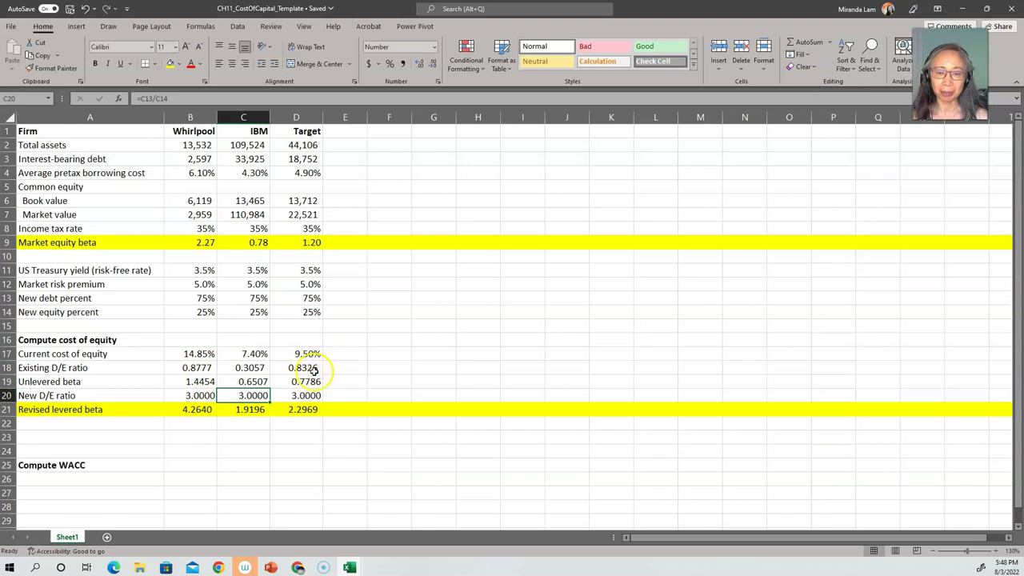
Step: Enter the label "Revised cost of equity" in cell A22
left_click(111, 426)
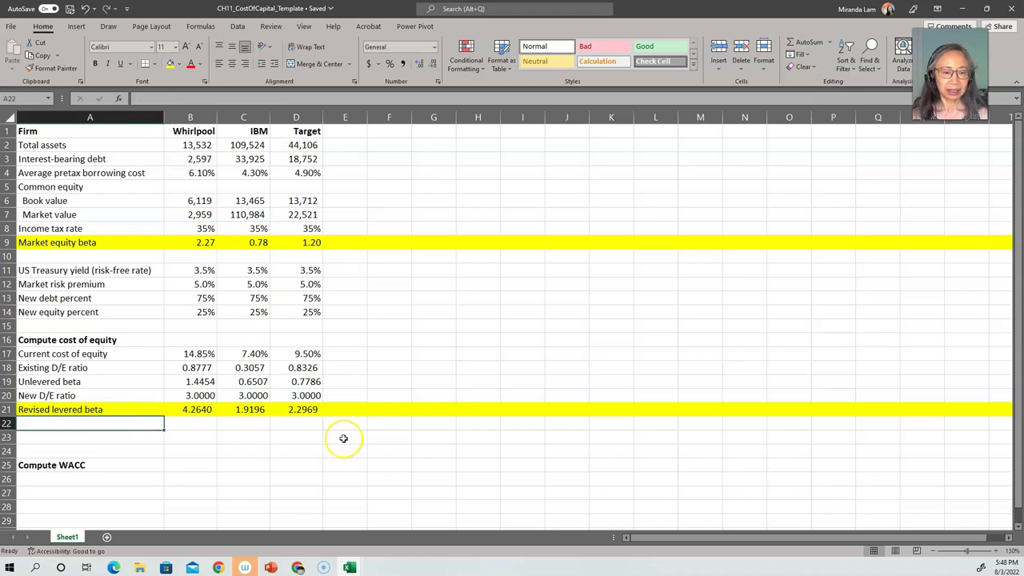
type("Rebi")
key("BackSpace")
key("BackSpace")
type("vised cos")
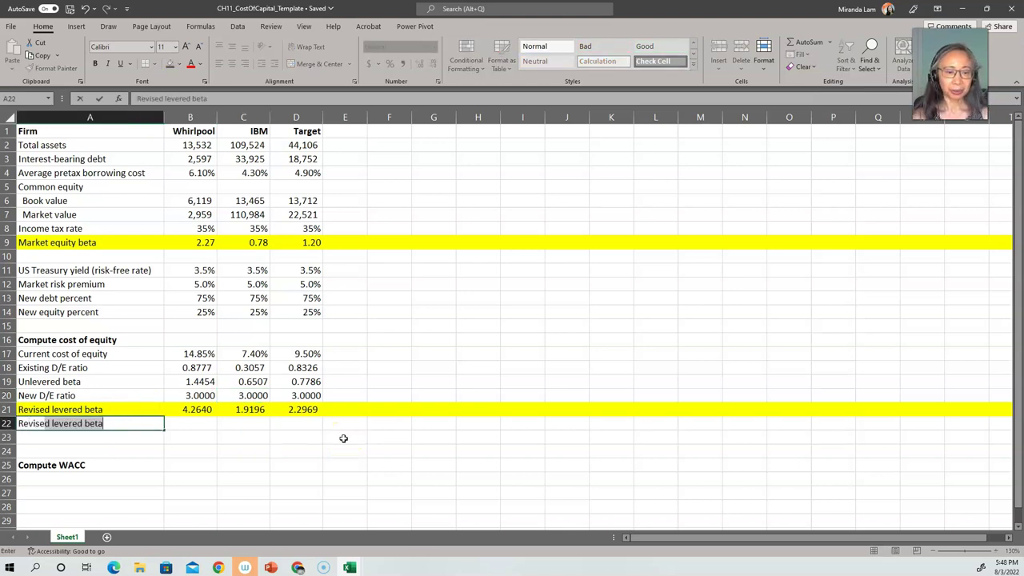
type("t of equity")
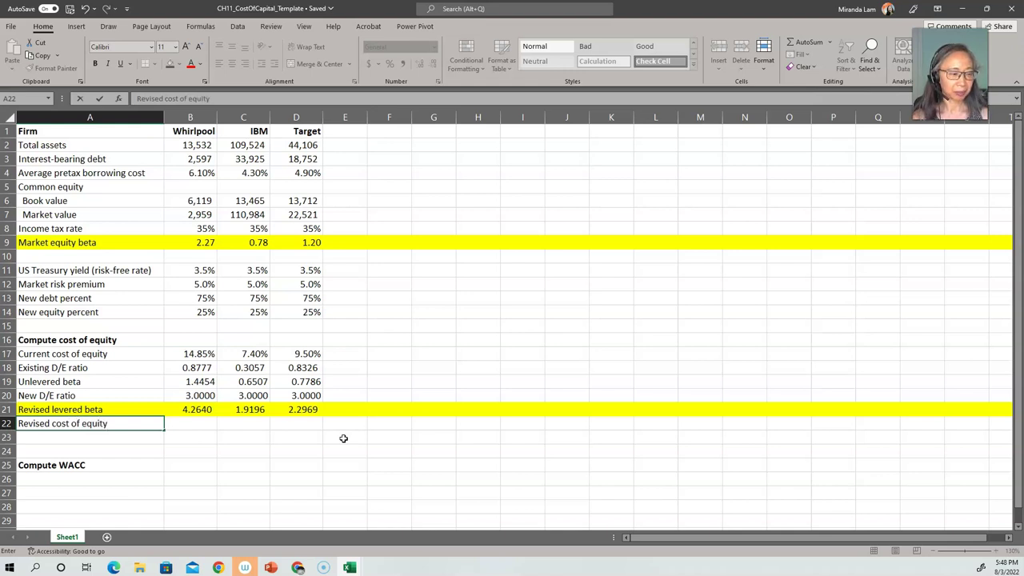
key("Tab")
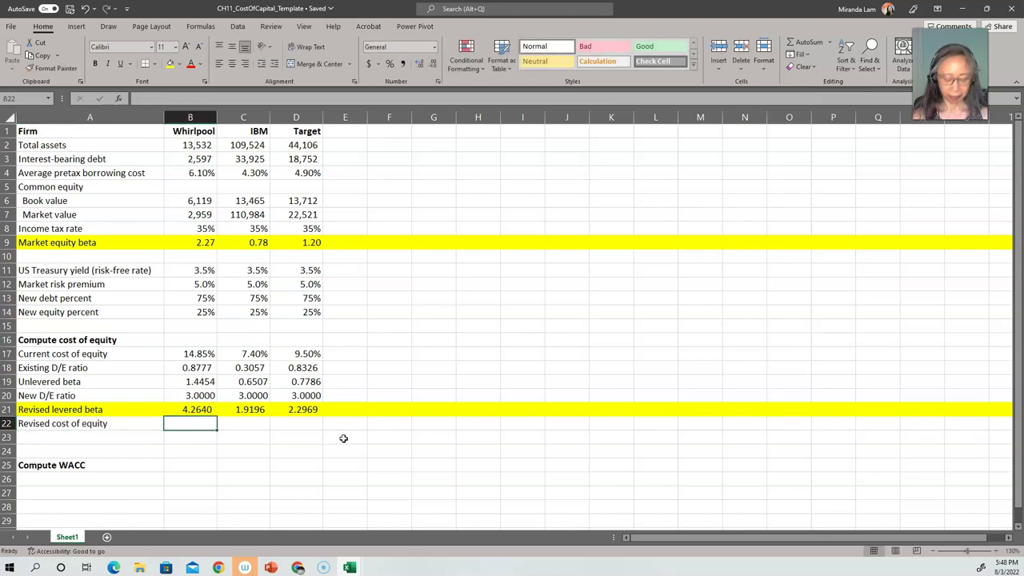
Step: Calculate Whirlpool's revised cost of equity in B22 with the formula =B11+B21*B12
type("=")
key("Up")
key("Up")
key("Up")
key("Up")
key("Up")
key("Up")
key("Up")
key("Up")
key("Up")
key("Up")
key("Up")
key("Up")
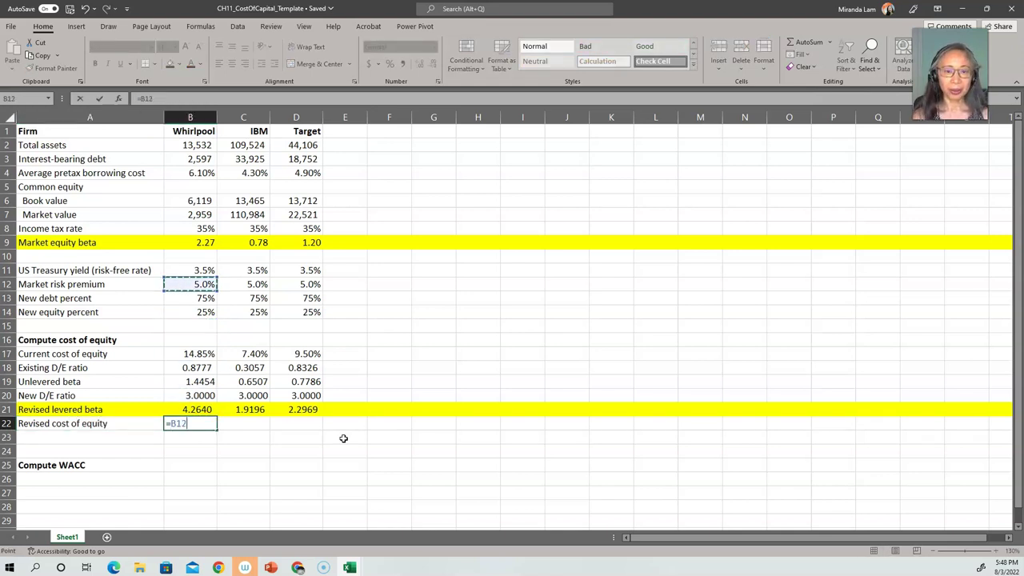
key("Down")
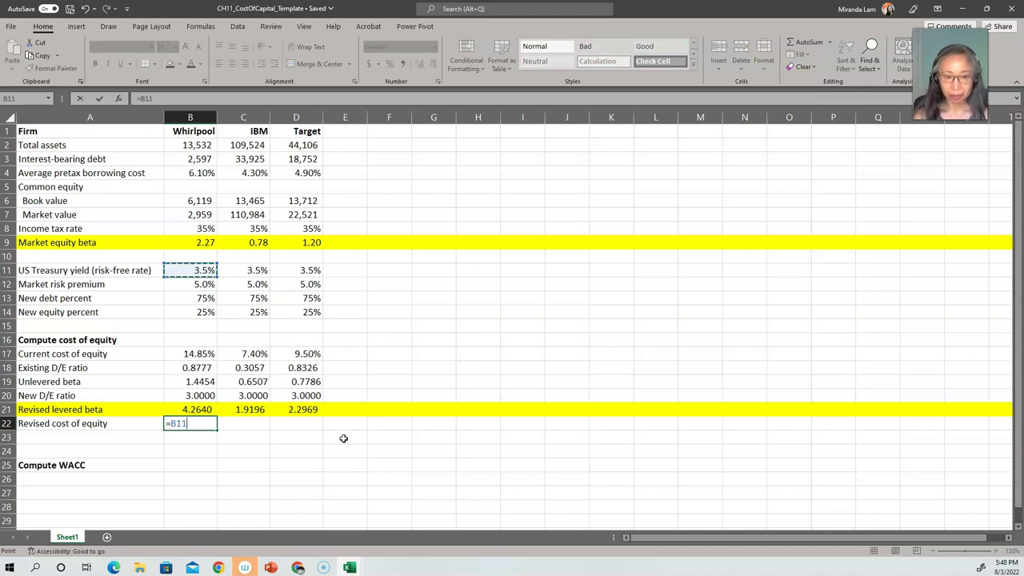
type("+")
key("Up")
type("*")
key("Up")
key("Up")
key("Up")
key("Up")
key("Up")
key("Up")
key("Up")
key("Up")
key("Up")
key("Up")
key("Down")
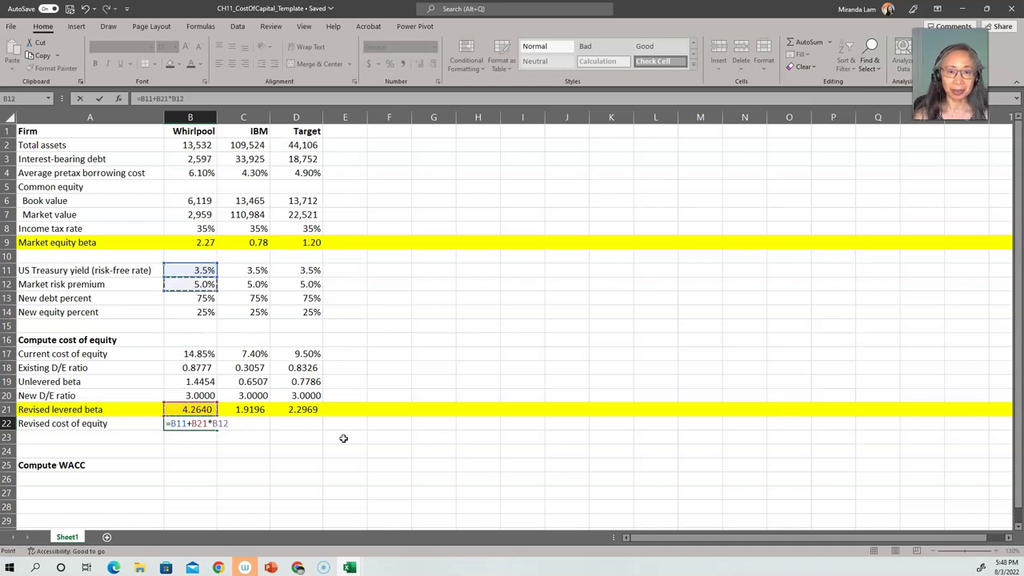
key("Return")
Step: Format B22 as a percentage with two decimal places and copy it across to IBM and Target in C22:D22
key("Up")
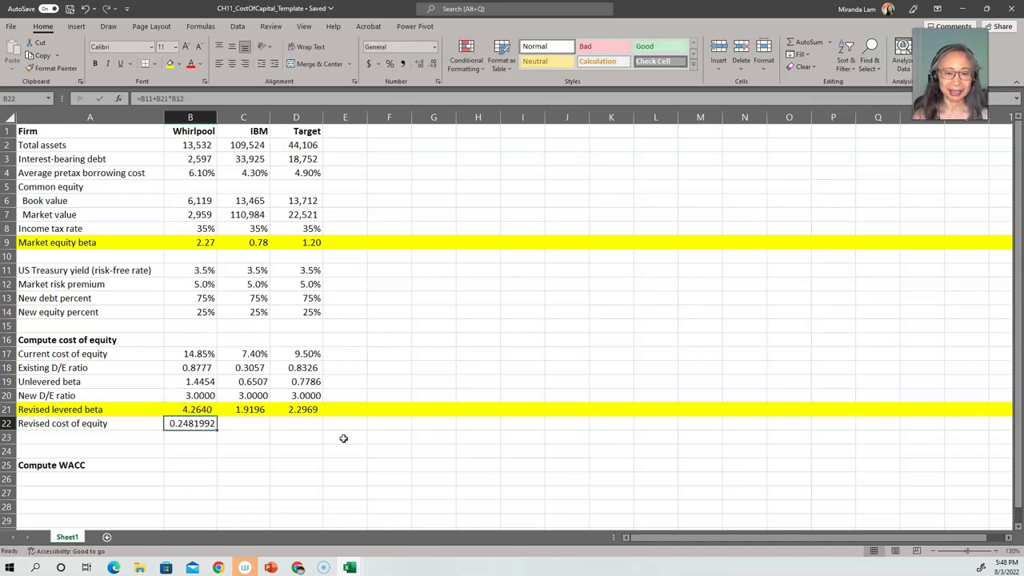
left_click(389, 64)
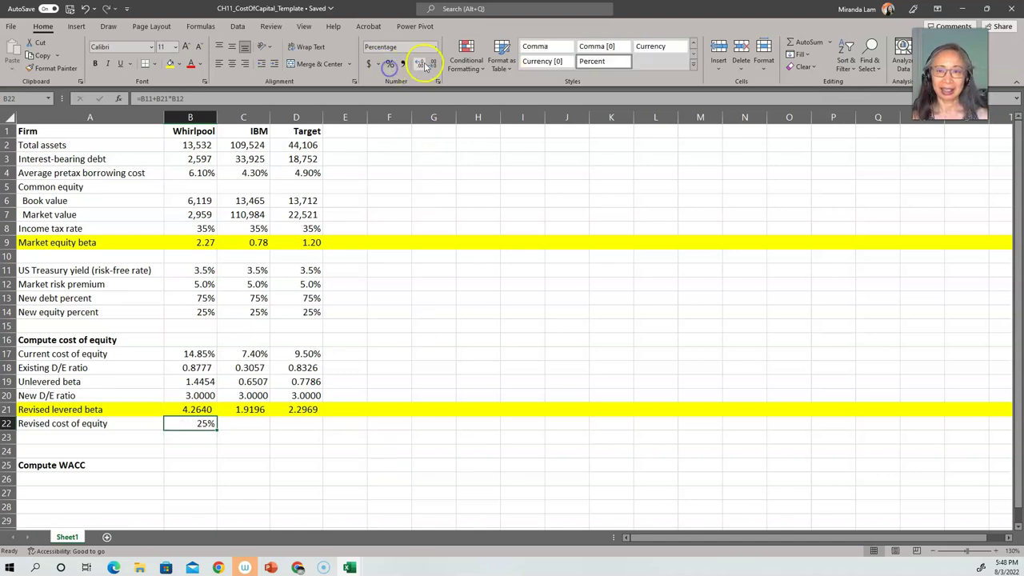
left_click(421, 63)
left_click(420, 64)
key("ctrl+c")
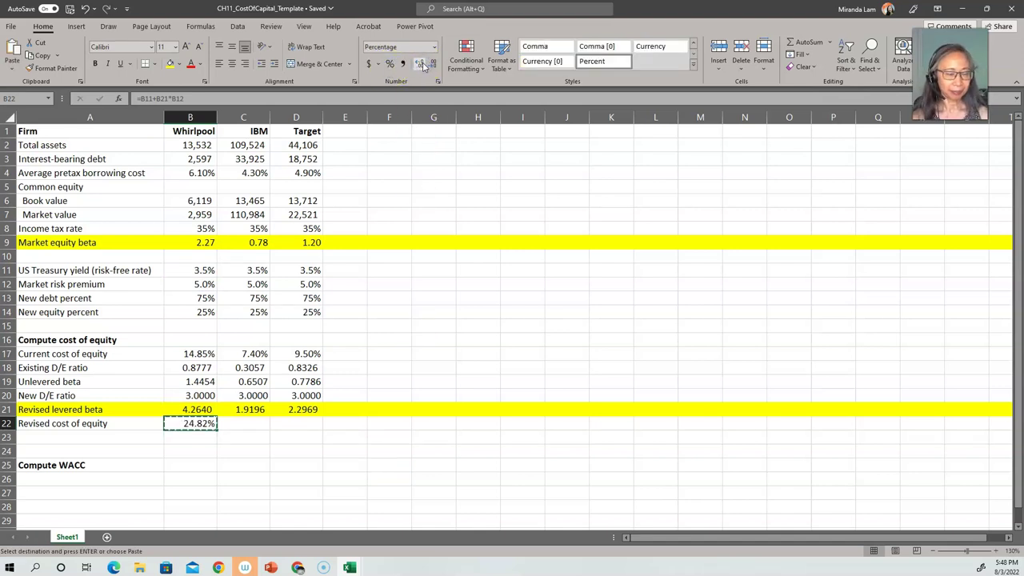
key("shift+Right")
key("shift+Right")
key("Return")
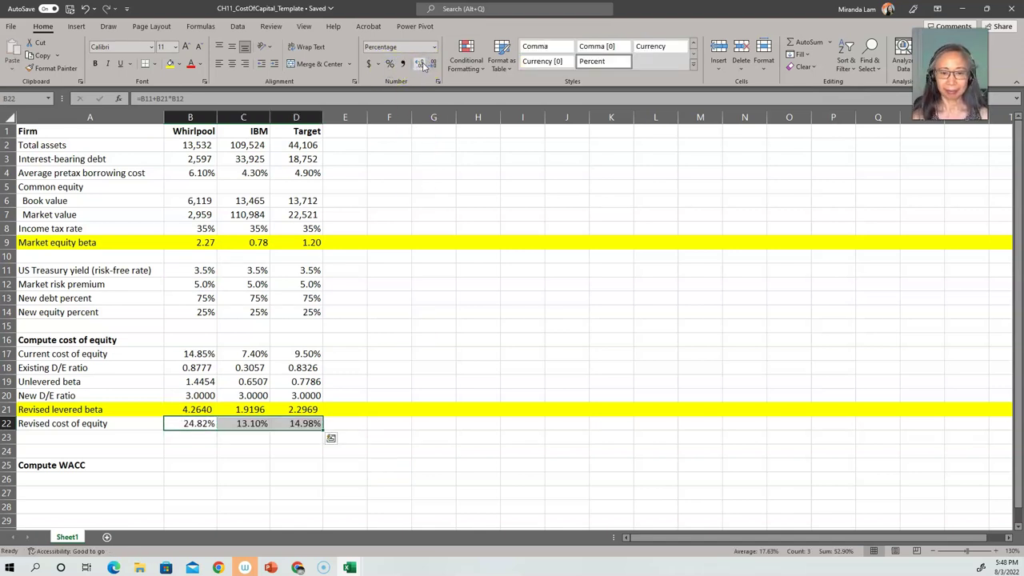
left_click(246, 424)
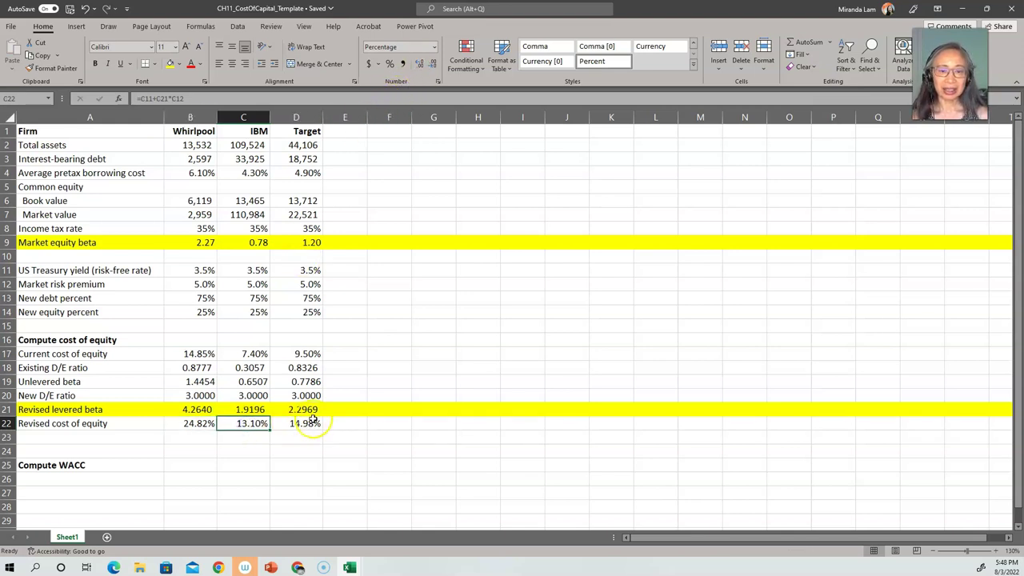
left_click(253, 421)
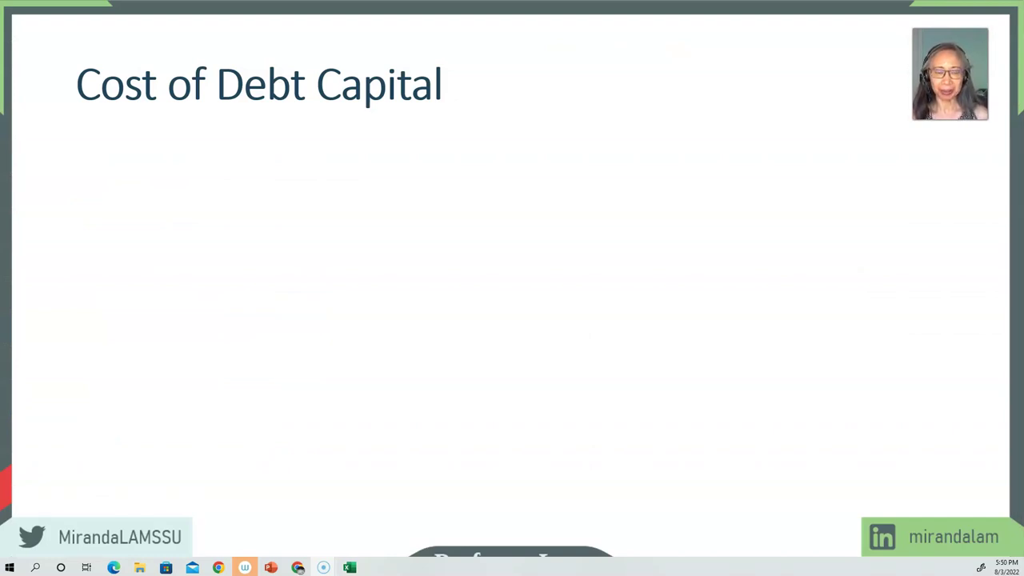
left_click(128, 446)
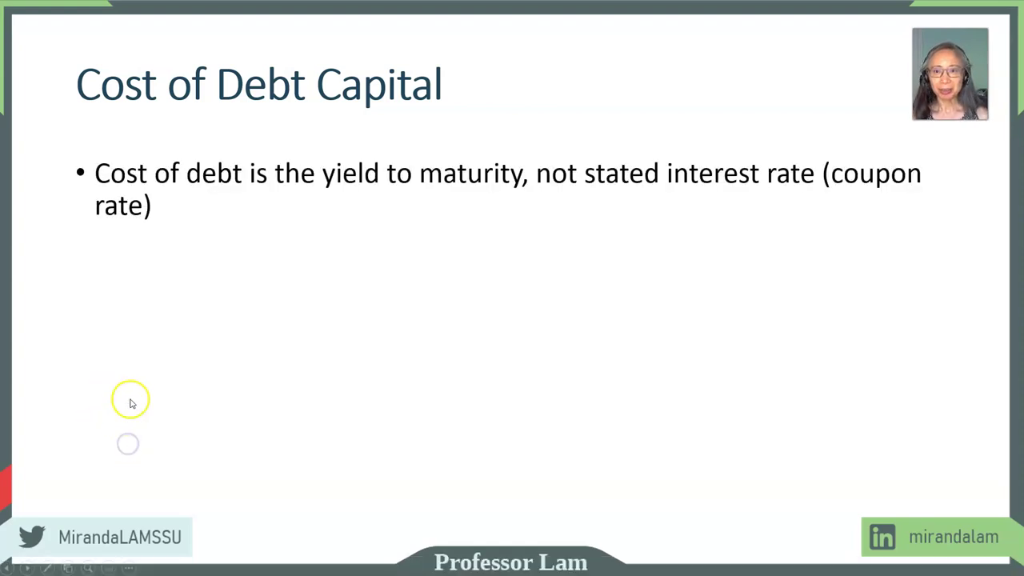